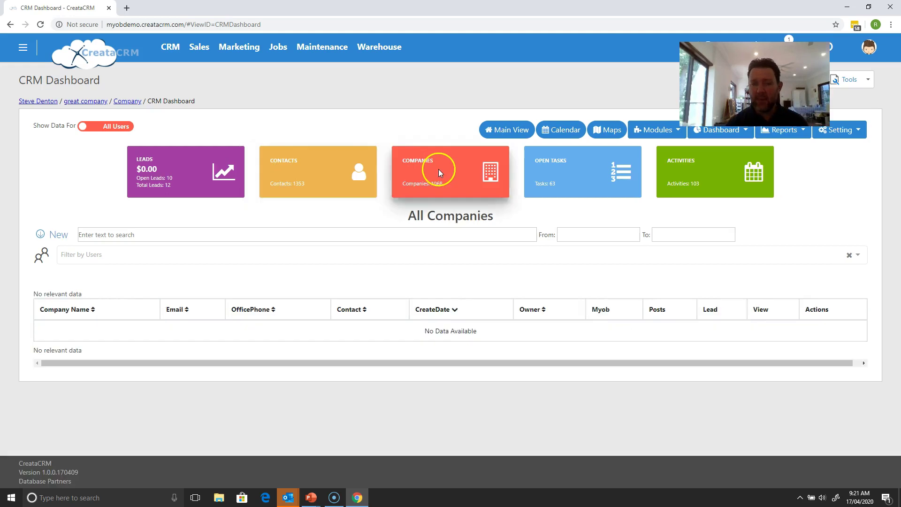
Step: Go to the All Contacts list and bring up a blank new-contact form
click(43, 235)
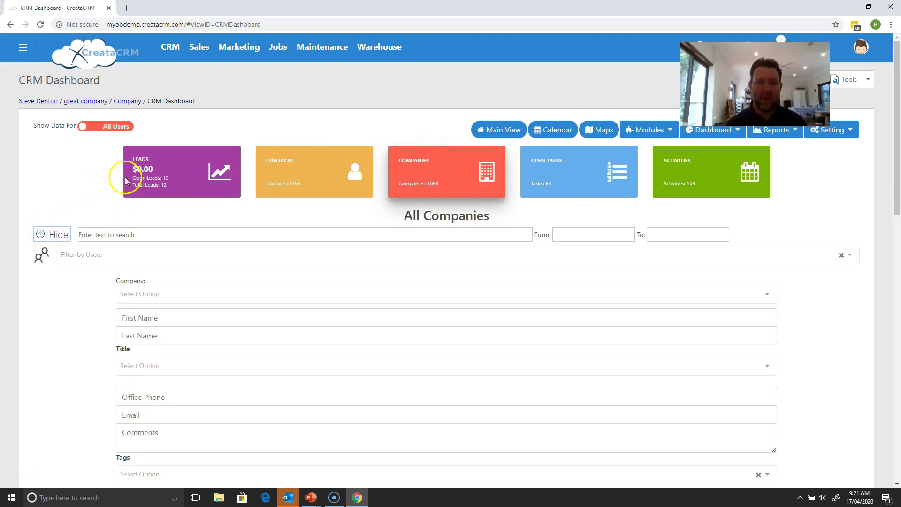
click(272, 166)
click(90, 232)
click(53, 234)
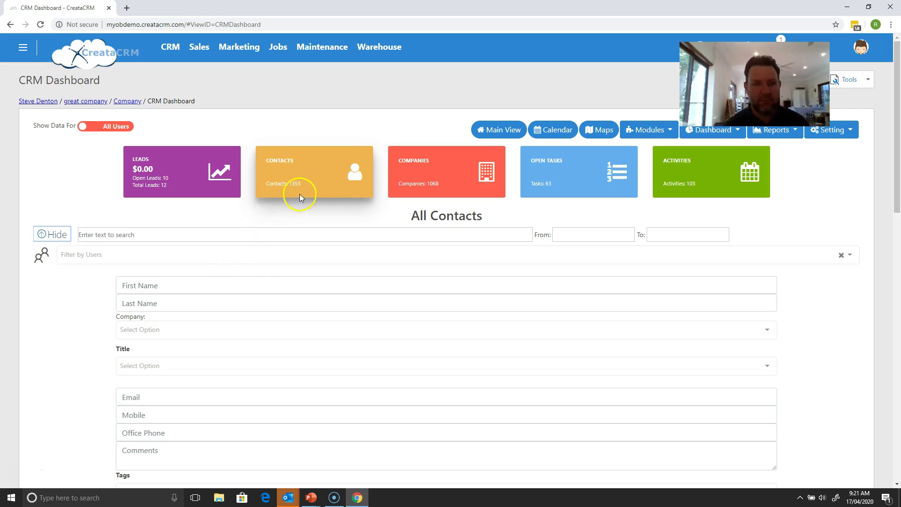
Step: Fill in the contact's first and last name, then search companies starting with 'Fre'
click(229, 286)
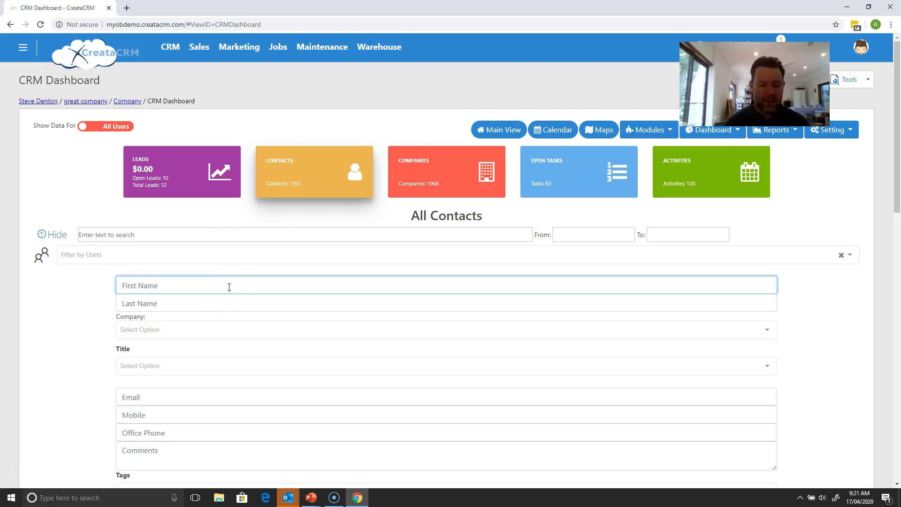
text(Fred)
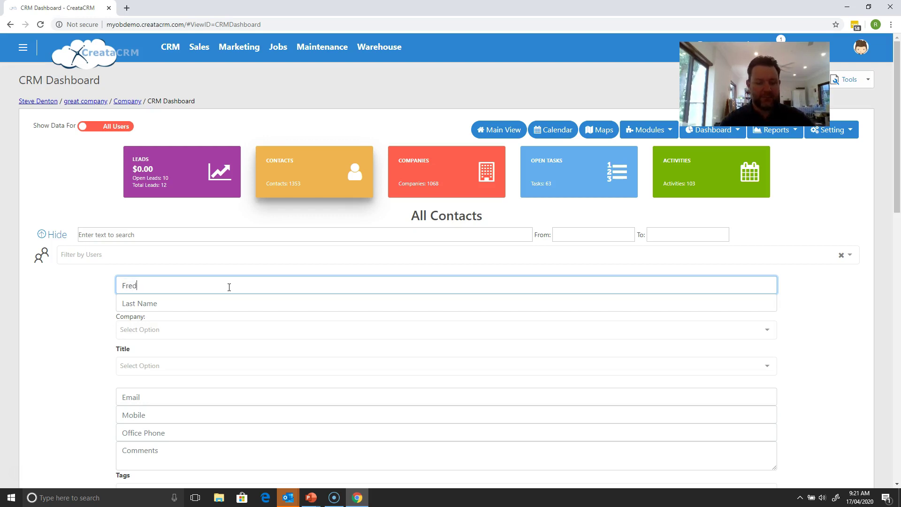
key(Tab)
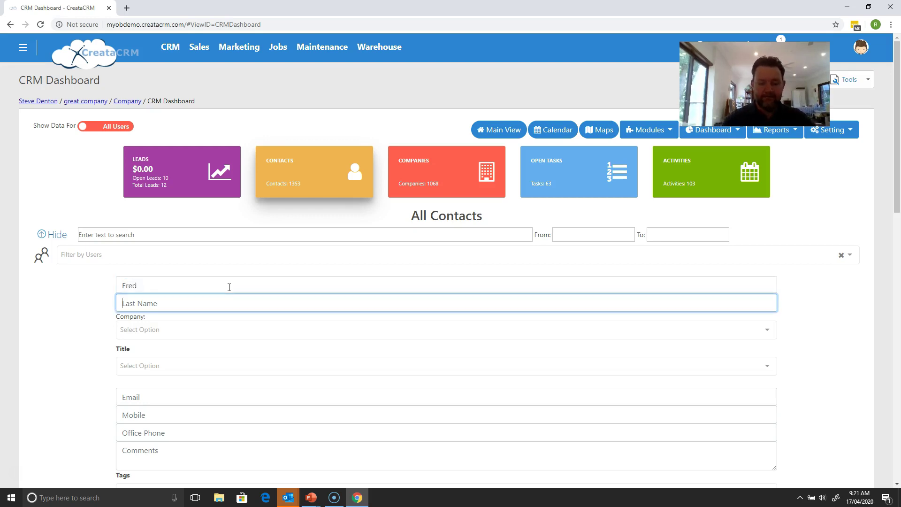
text(Stone)
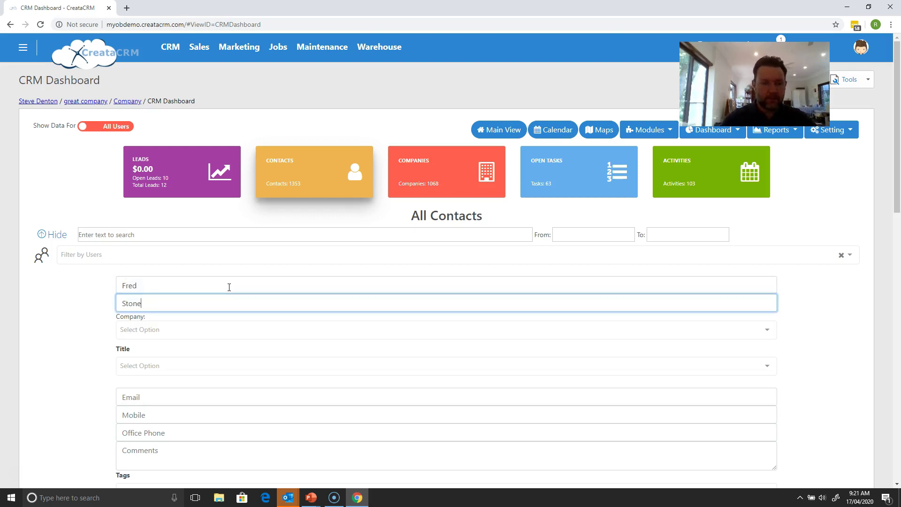
key(Tab)
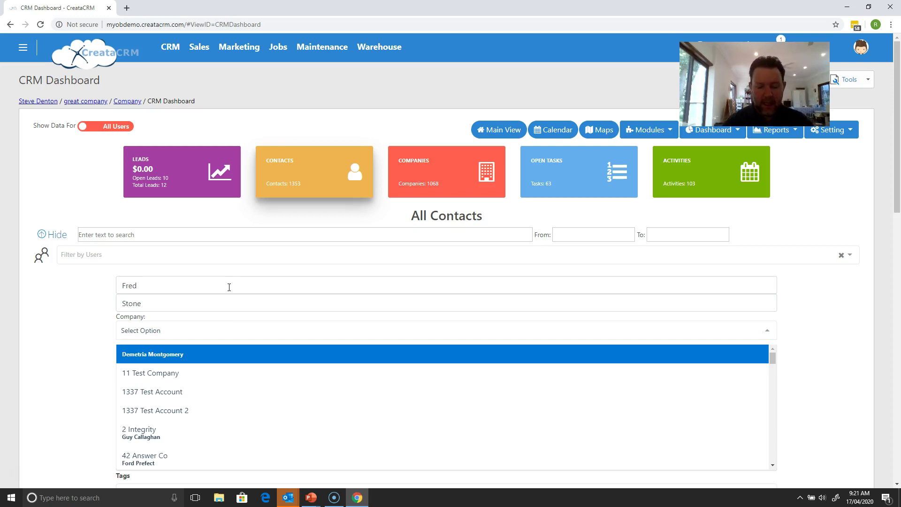
text(Fre)
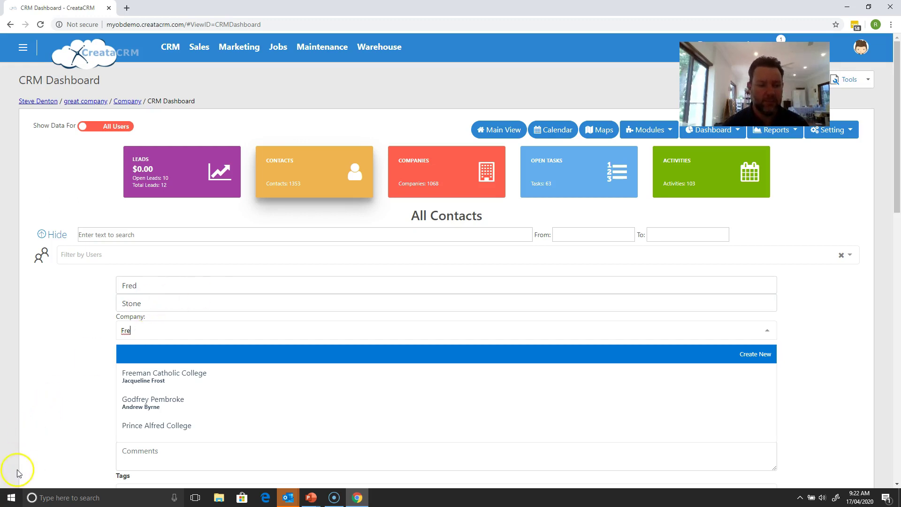
Step: Create the new company 'Fred inc' and assign it to the contact
text(d)
key(BackSpace)
key(BackSpace)
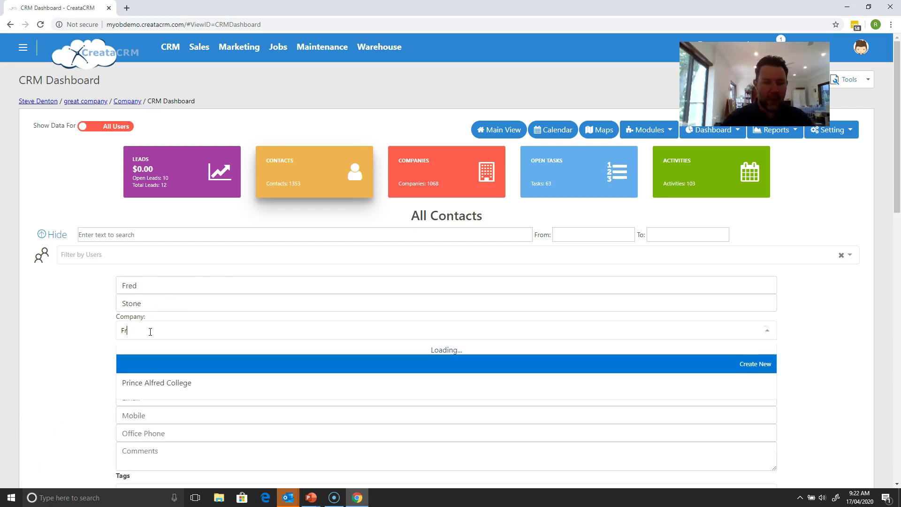
text(ed inc)
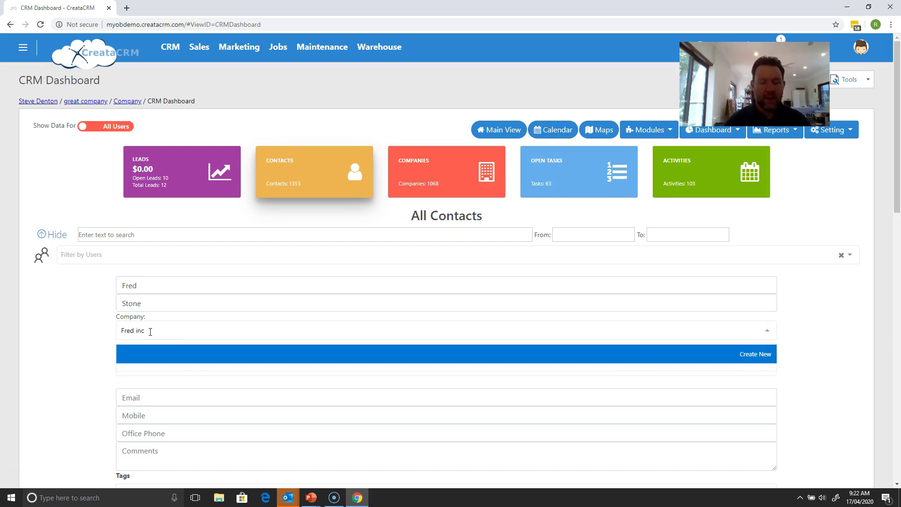
click(757, 355)
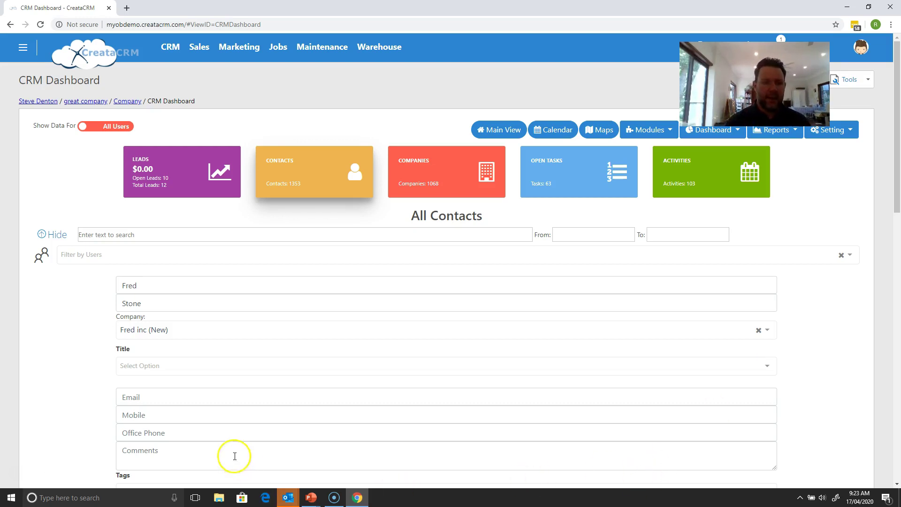
click(201, 370)
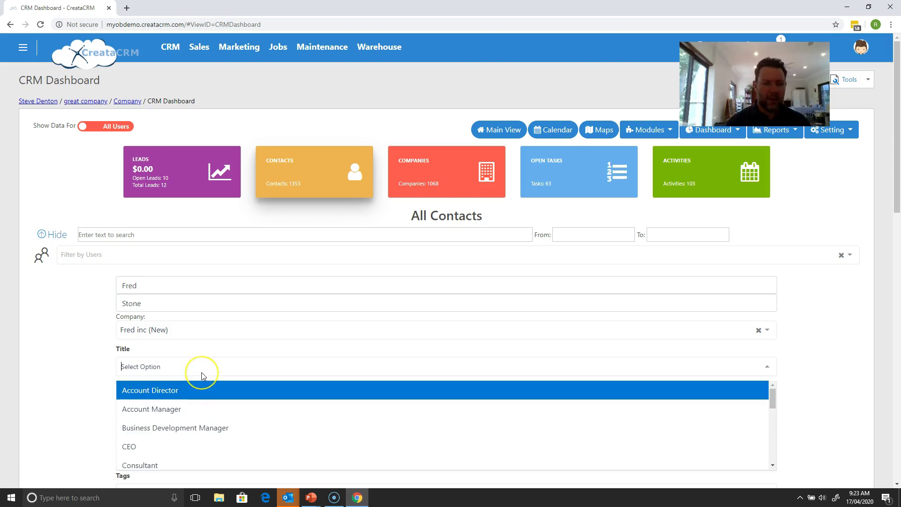
Step: Set the title to Account Director and enter the contact's e-mail, mobile and office phone
text(Acc)
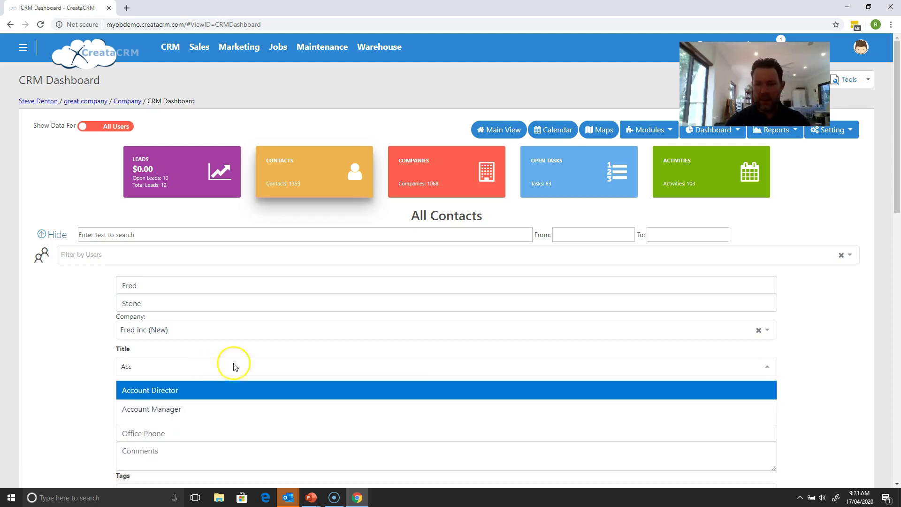
click(226, 390)
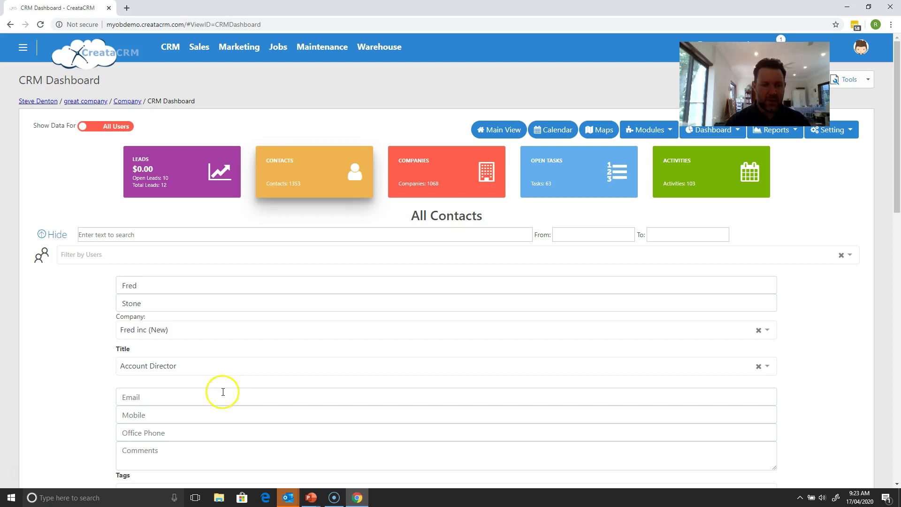
click(221, 392)
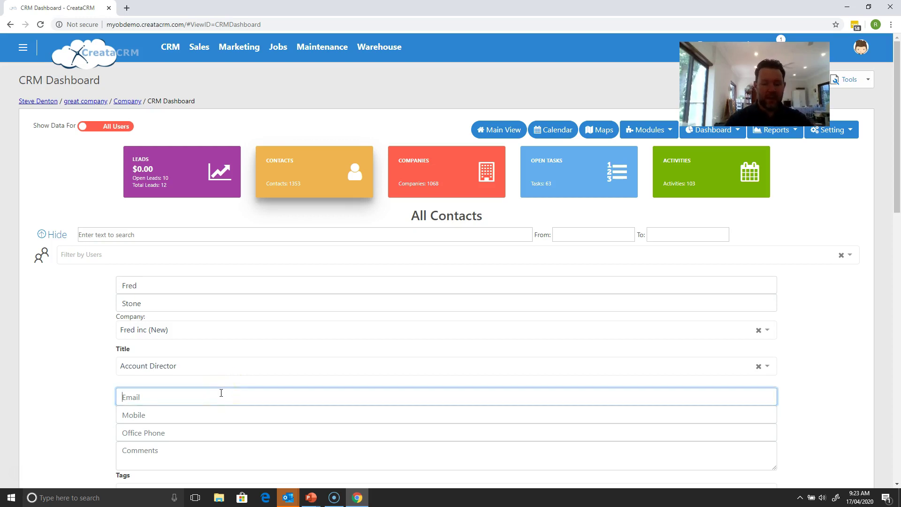
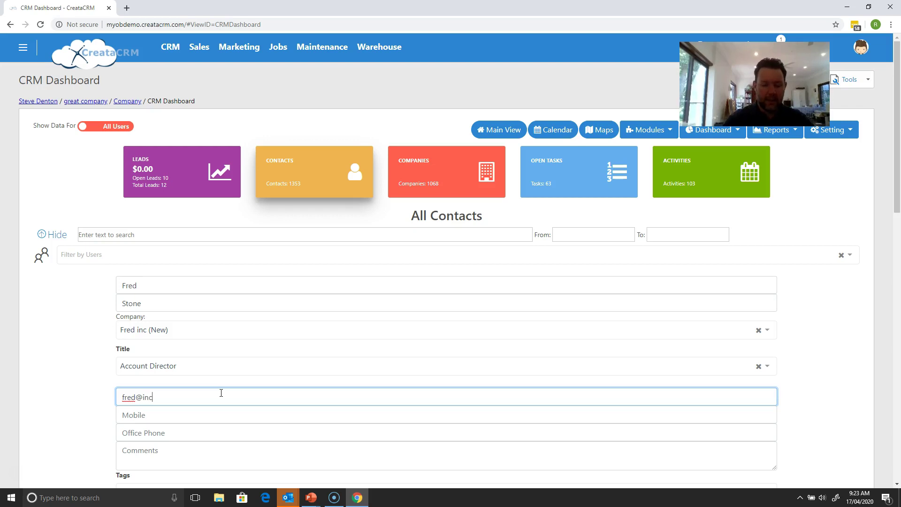
key(Tab)
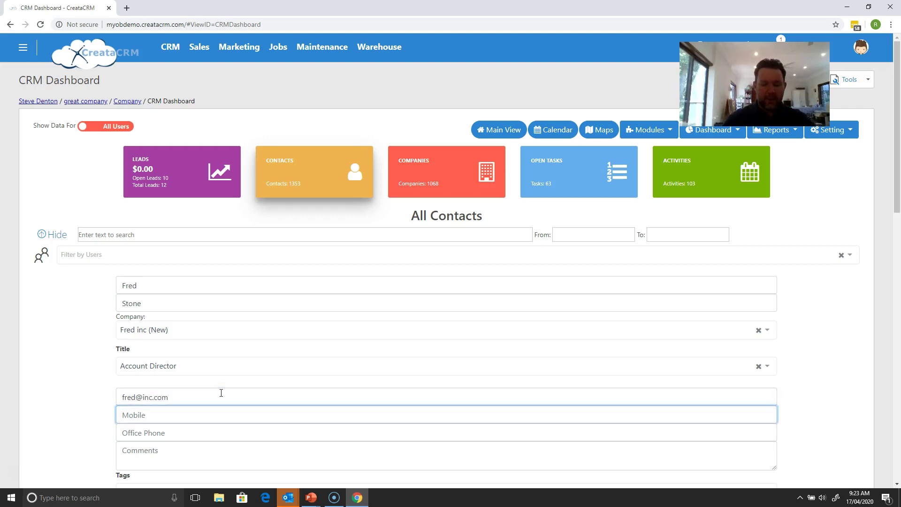
text(04)
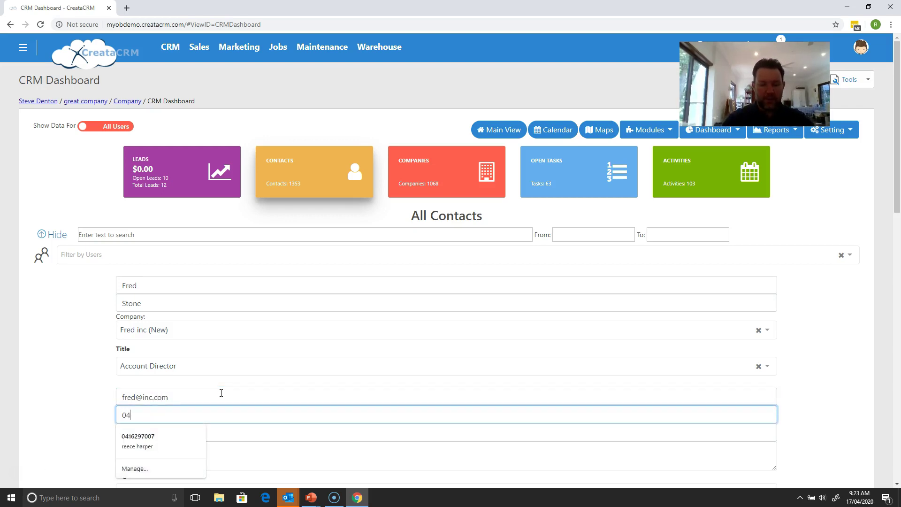
text(04040404)
key(Tab)
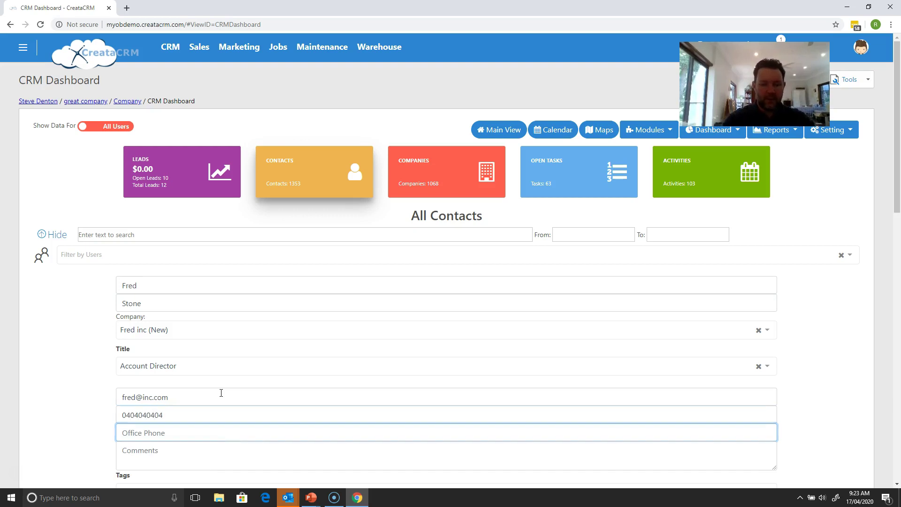
text(323232)
key(Tab)
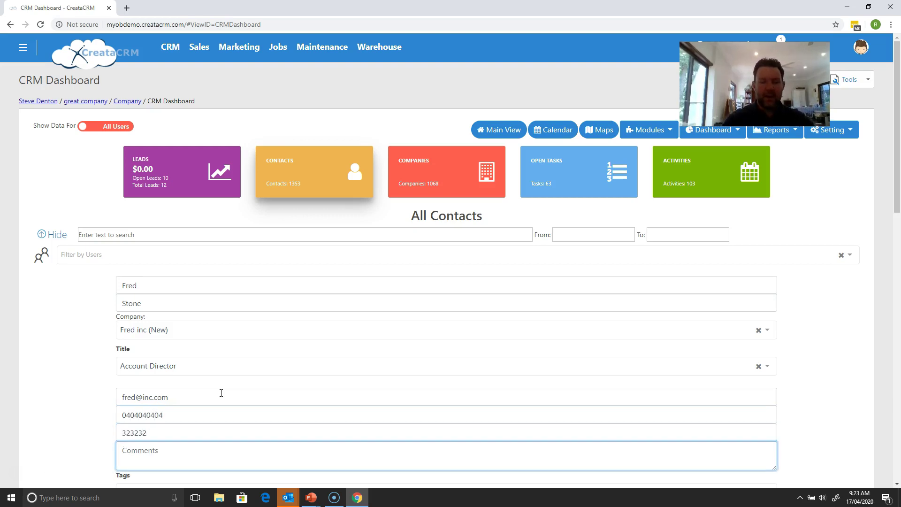
Step: Add a comment describing the contact as the Account manager at a company making stone stuff
drag(897, 190, 898, 220)
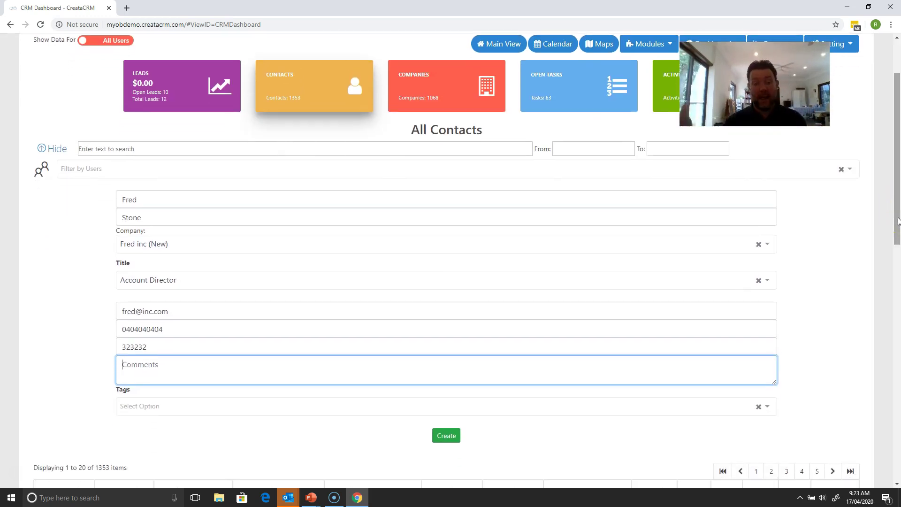
text(This is )
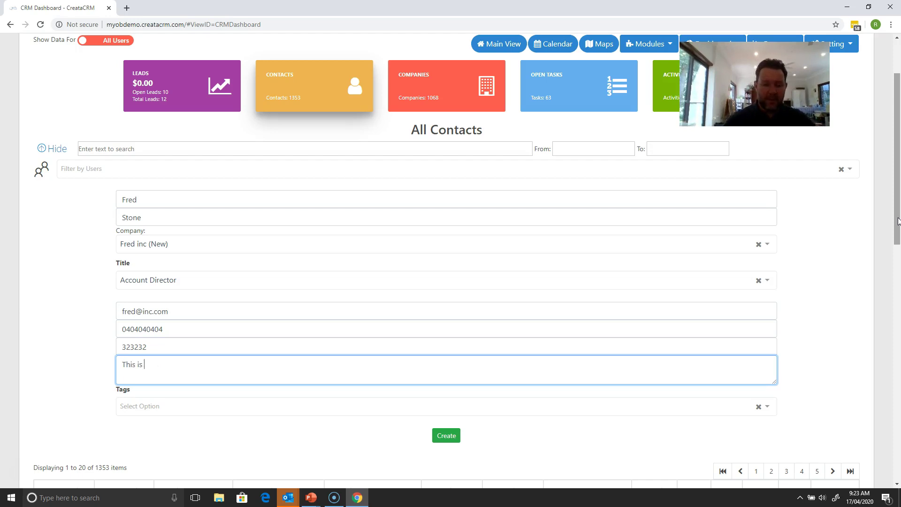
text(Fred, He is the Account mana)
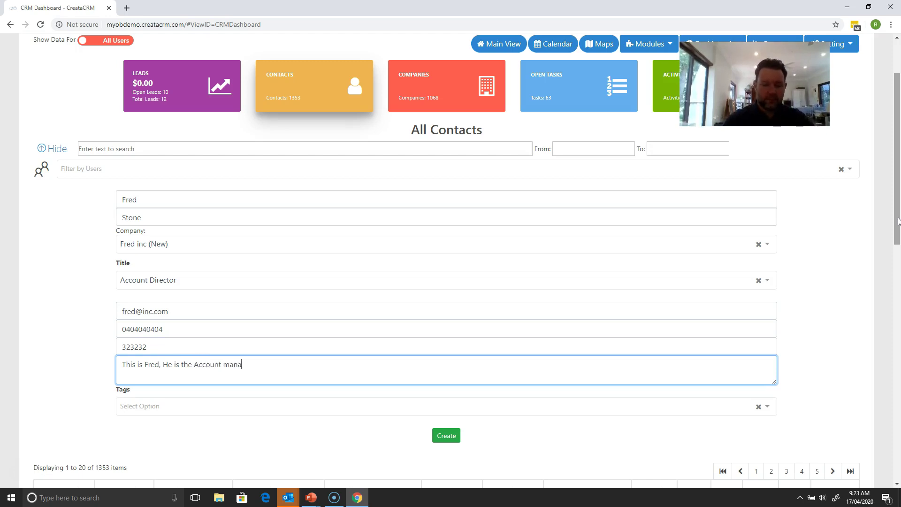
text(ger, th)
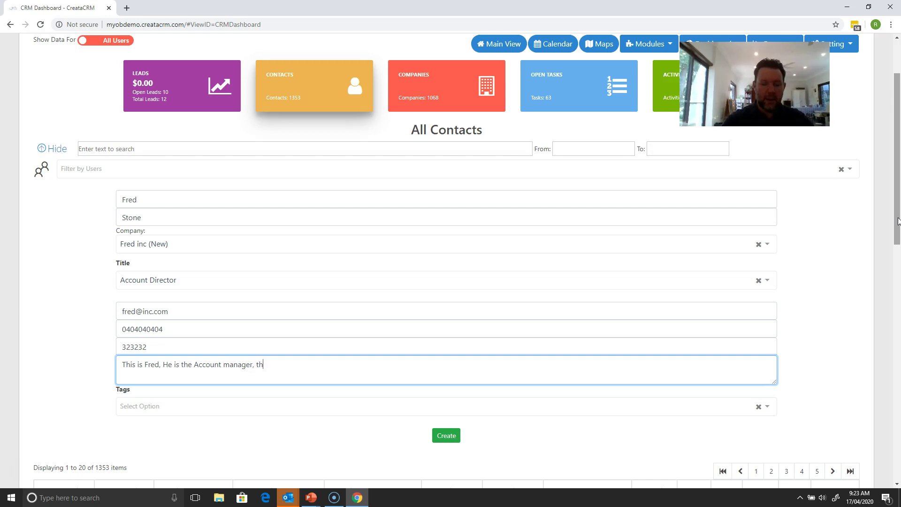
text(ey have made stone stuff)
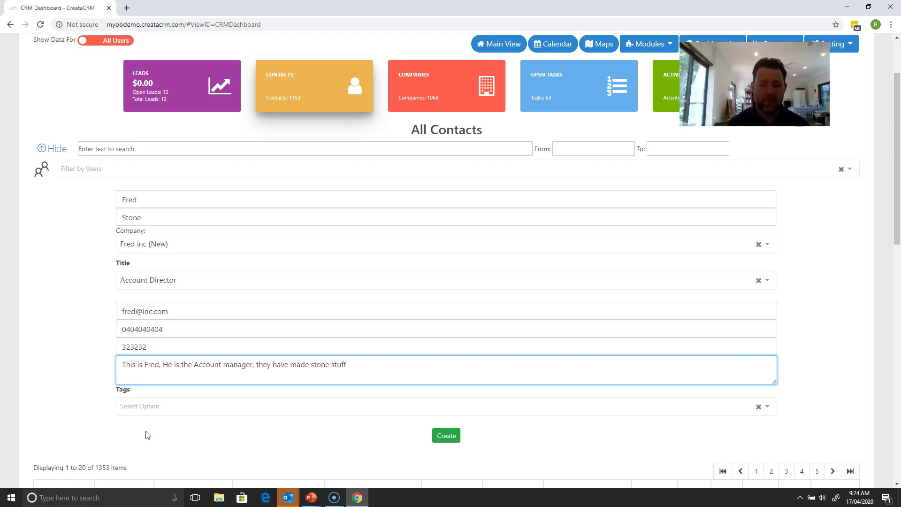
click(156, 407)
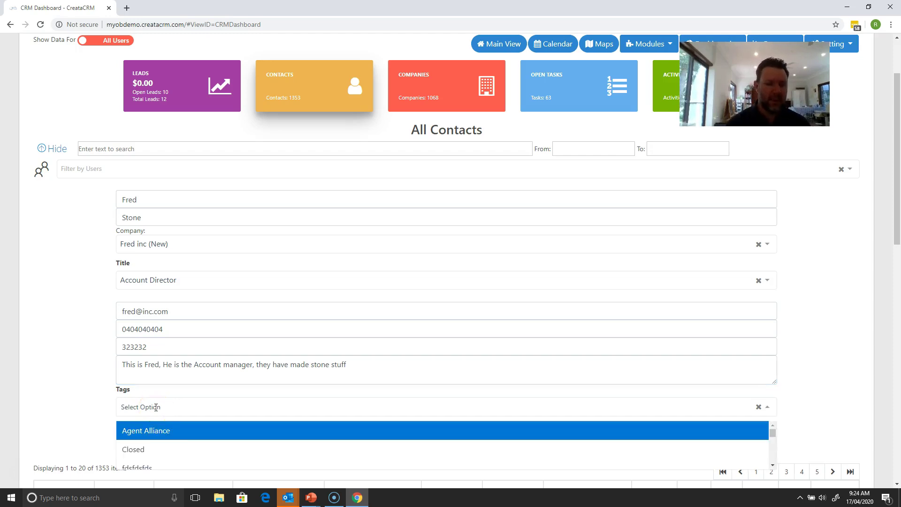
Step: Add the tags Agent Alliance, Shipped and Retail, then create the contact
click(154, 432)
drag(896, 181, 895, 244)
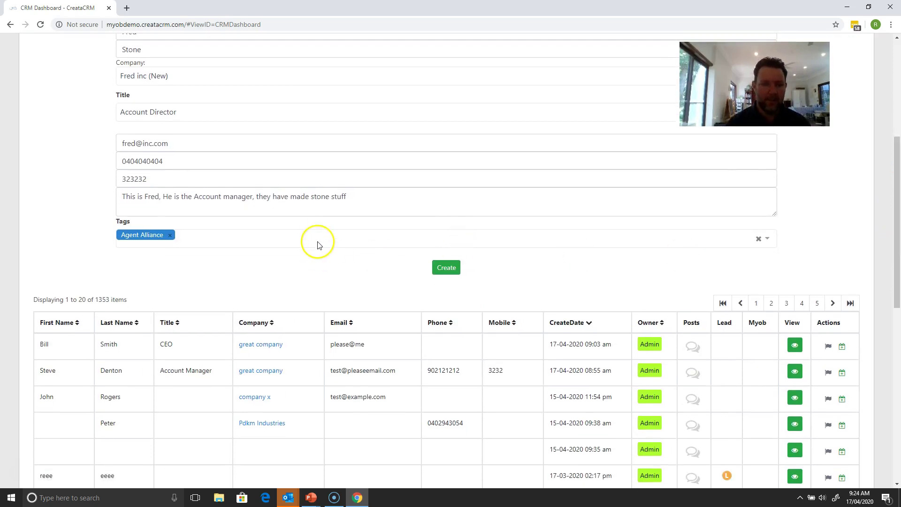
click(318, 244)
drag(770, 277, 744, 433)
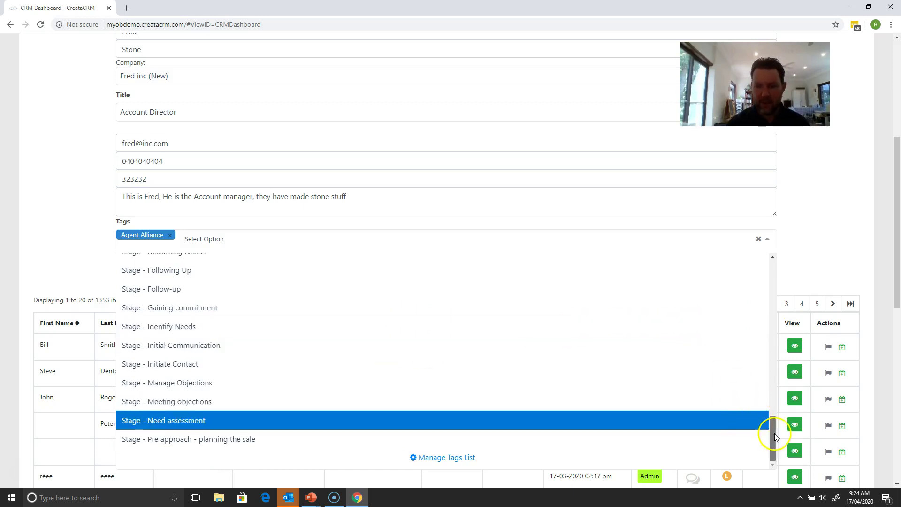
drag(774, 433, 770, 401)
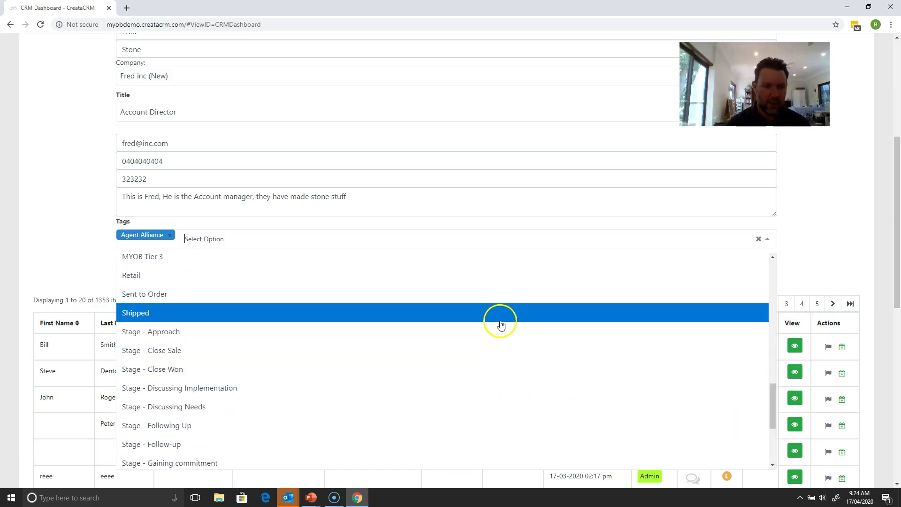
click(501, 314)
click(416, 243)
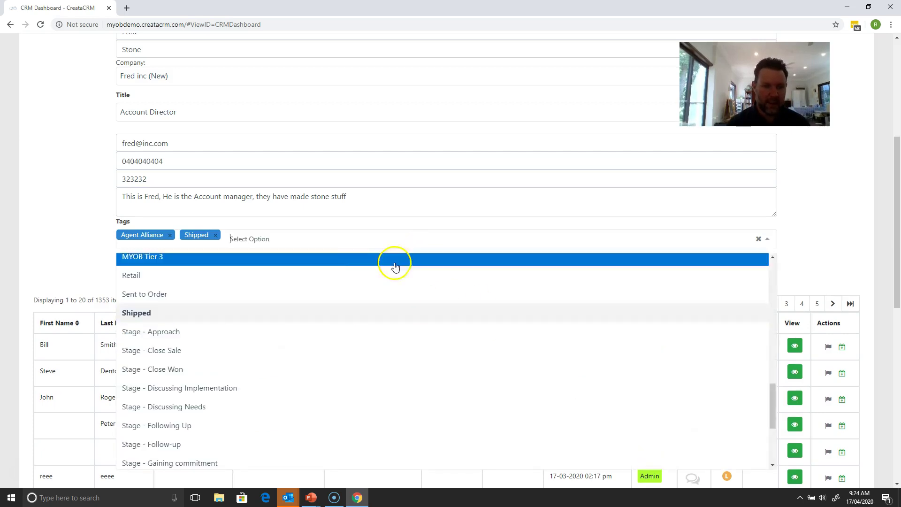
click(310, 278)
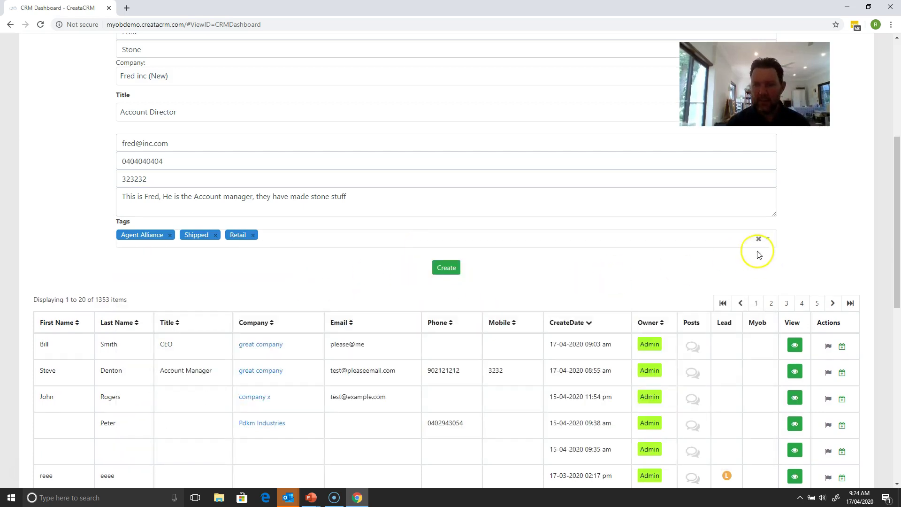
click(658, 241)
drag(777, 402, 770, 433)
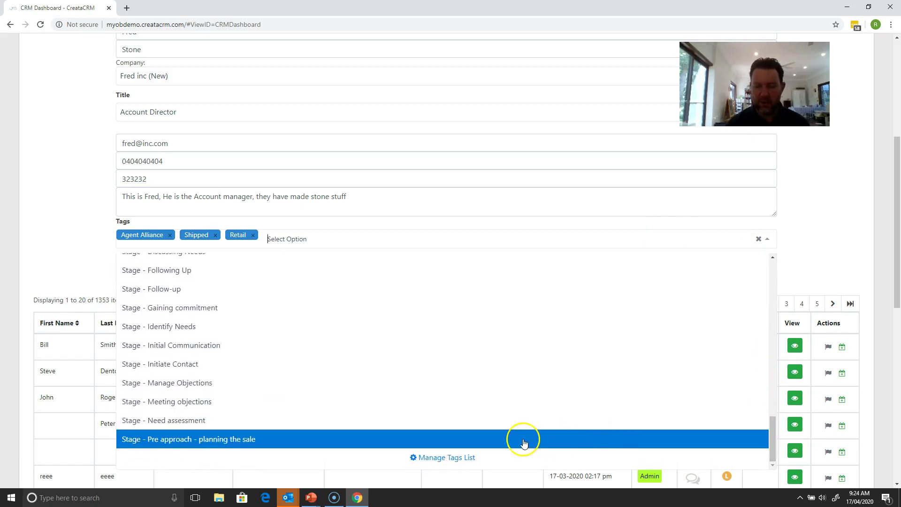
click(780, 286)
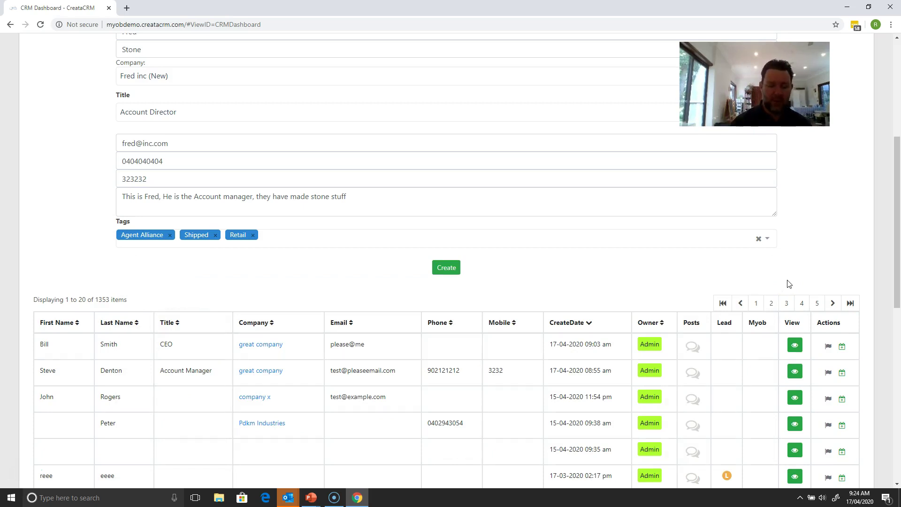
drag(896, 199, 897, 163)
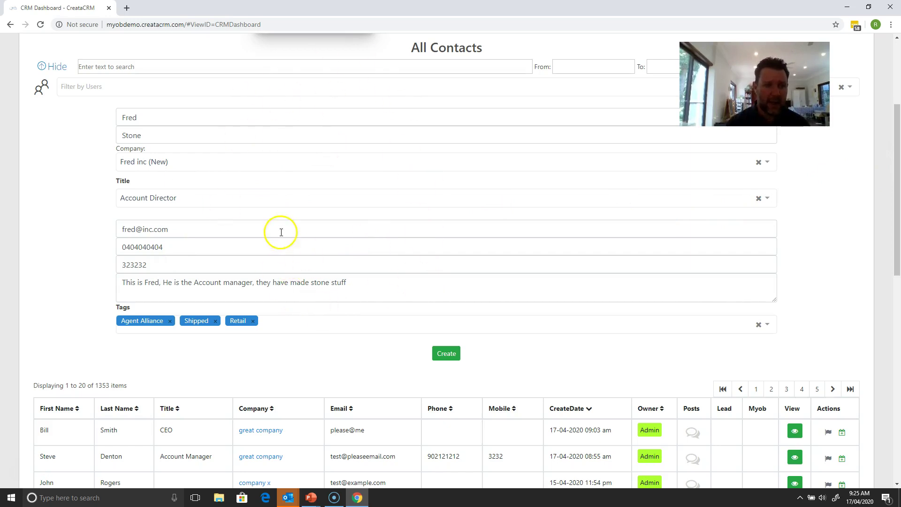
click(440, 354)
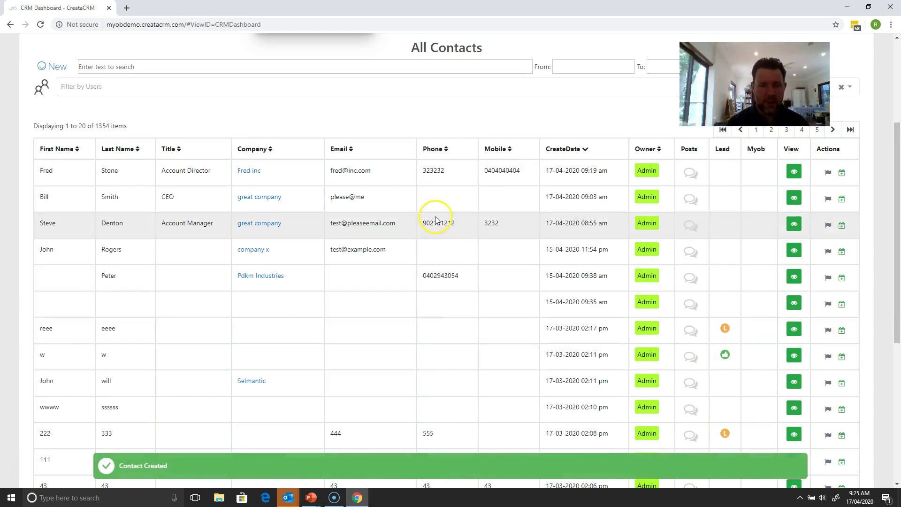
Step: Open the new contact's row in the All Contacts table to view its details
click(379, 172)
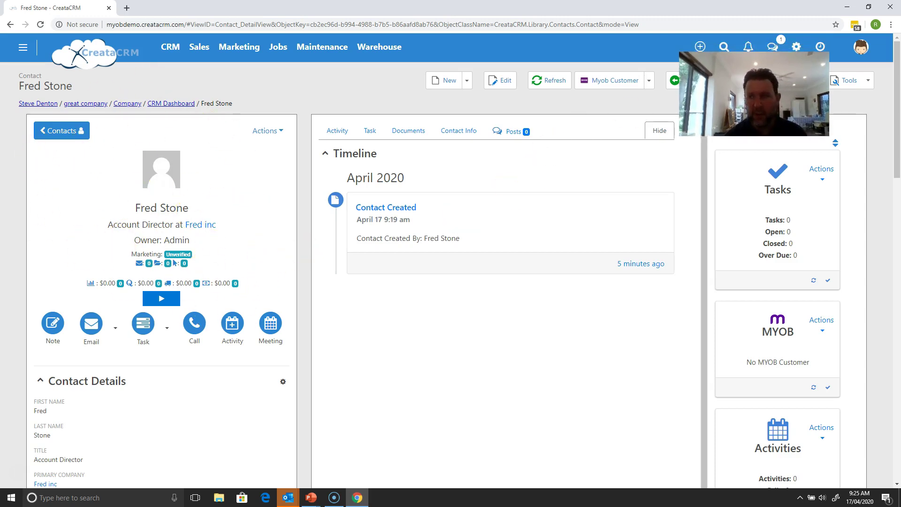
click(725, 52)
click(726, 52)
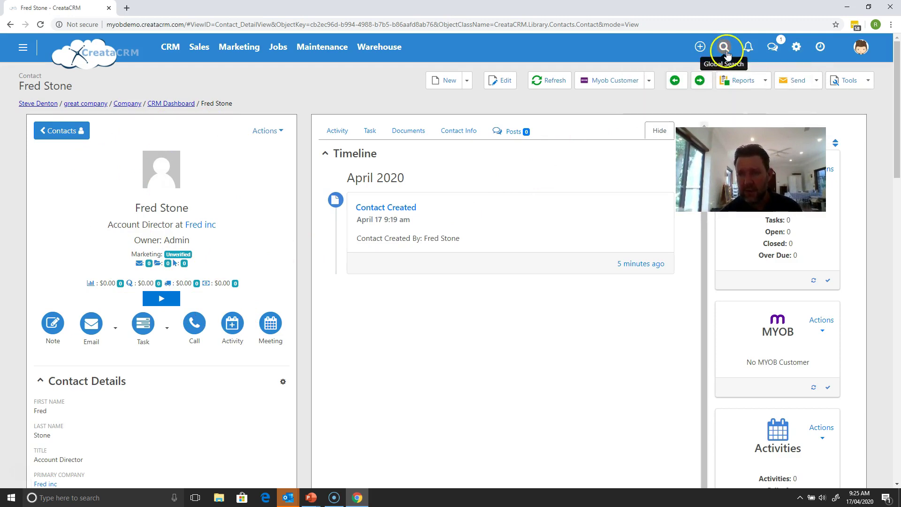
click(725, 49)
click(695, 76)
text(reece)
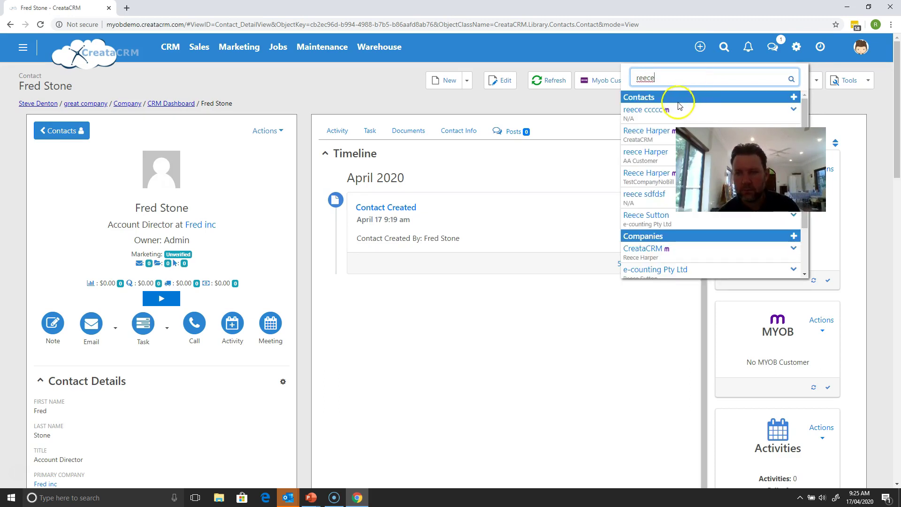
click(646, 134)
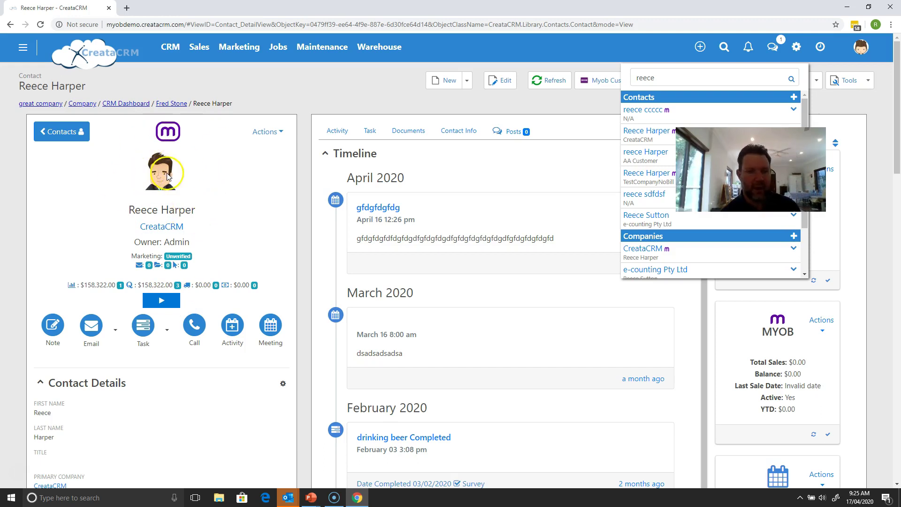
click(176, 104)
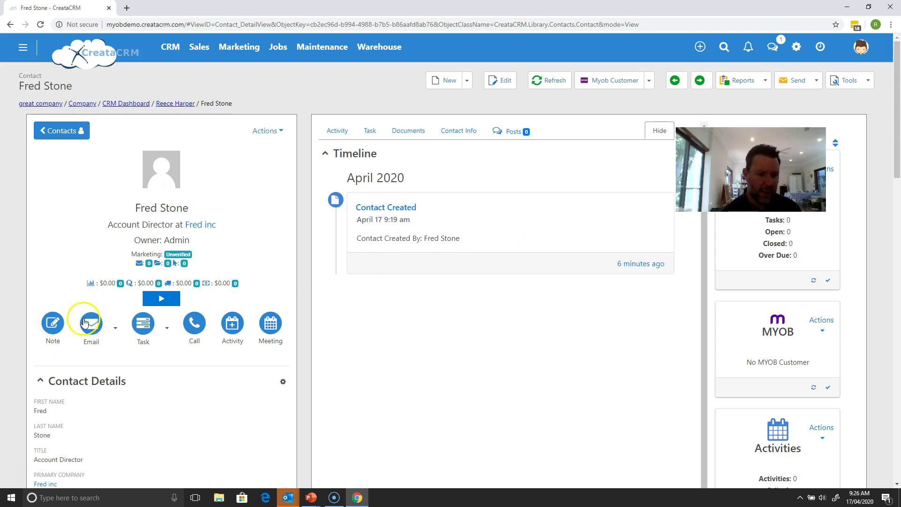
click(115, 327)
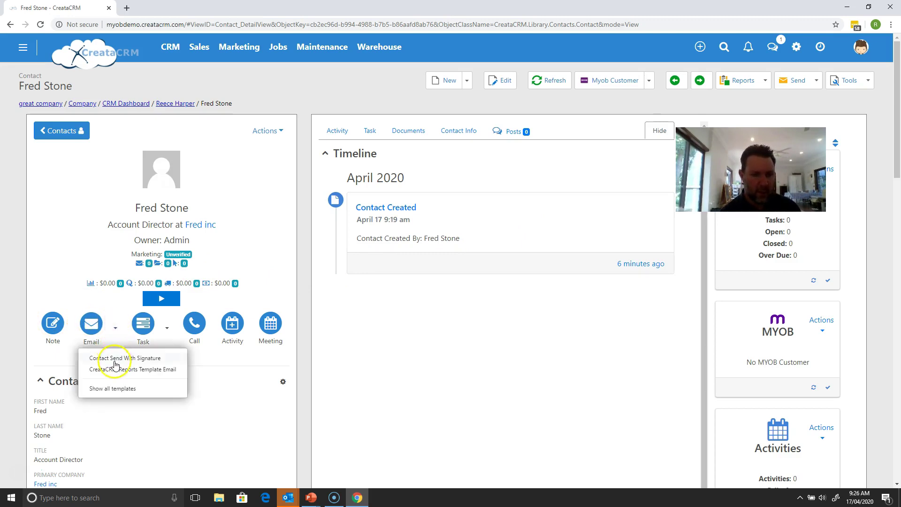
click(82, 280)
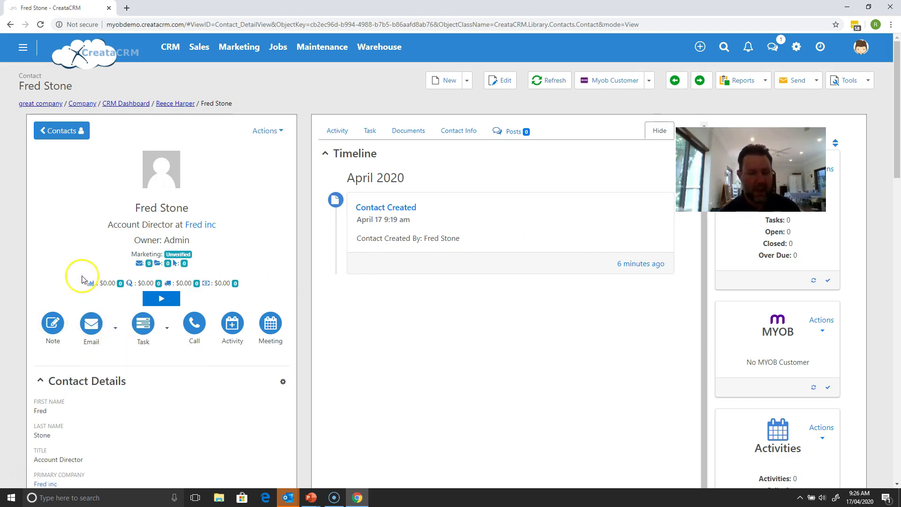
click(152, 328)
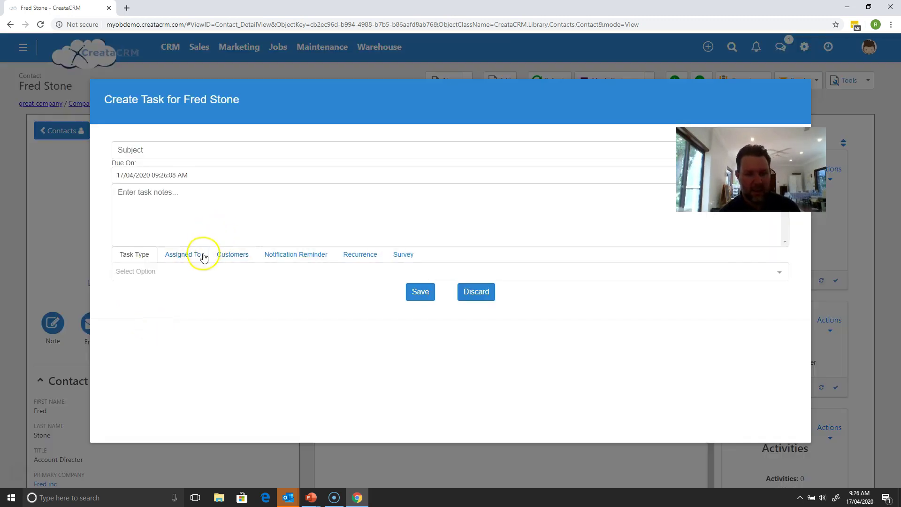
click(472, 292)
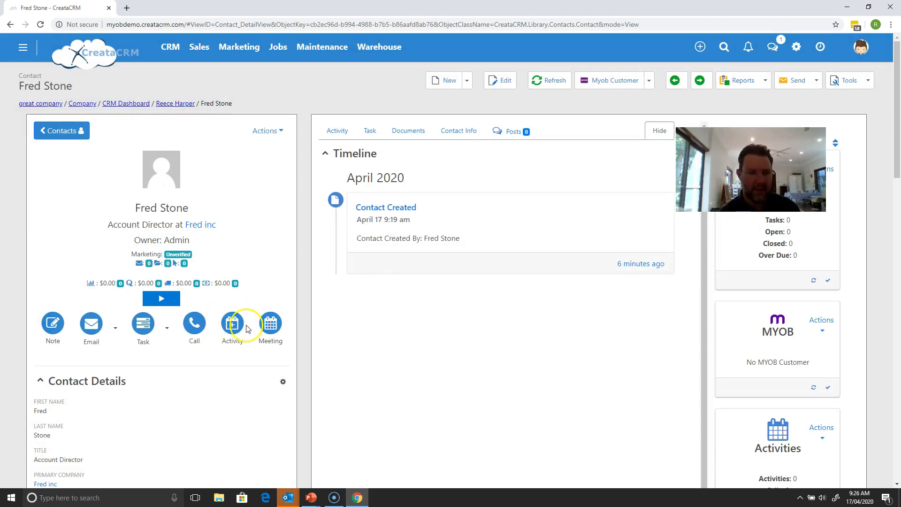
click(232, 324)
click(171, 219)
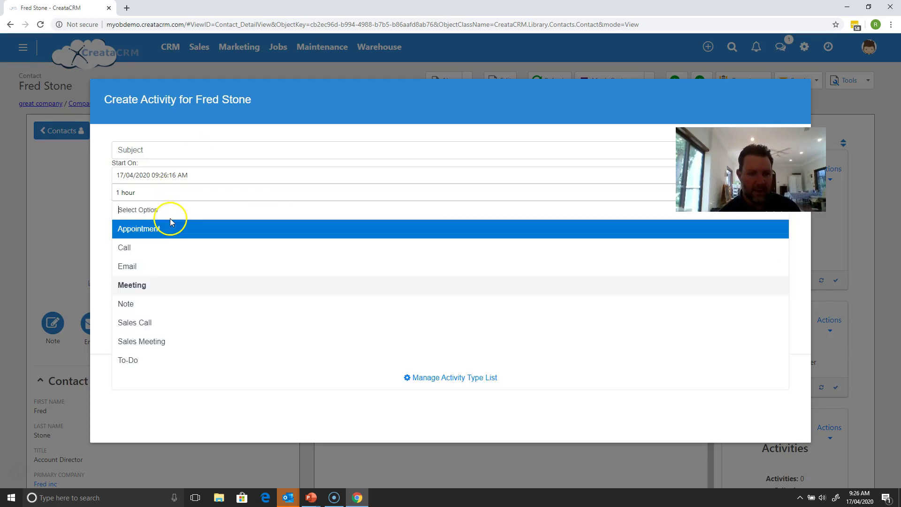
click(93, 212)
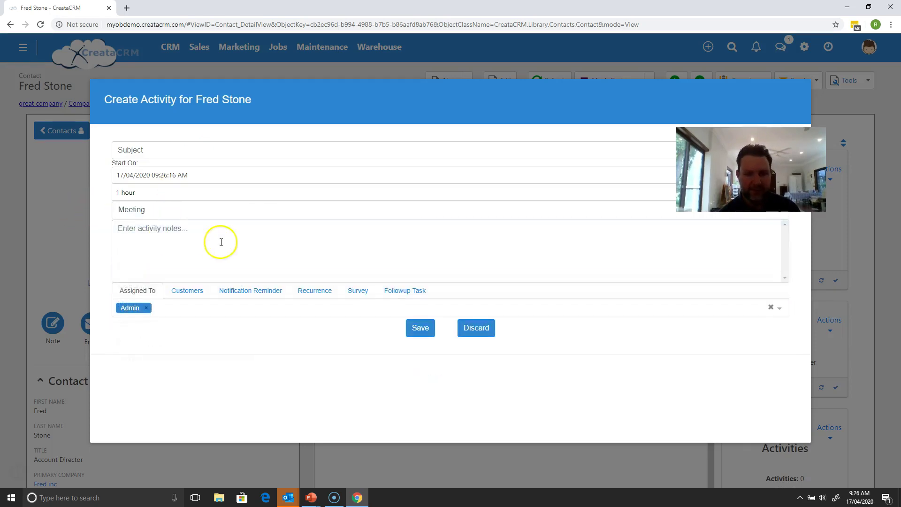
click(497, 309)
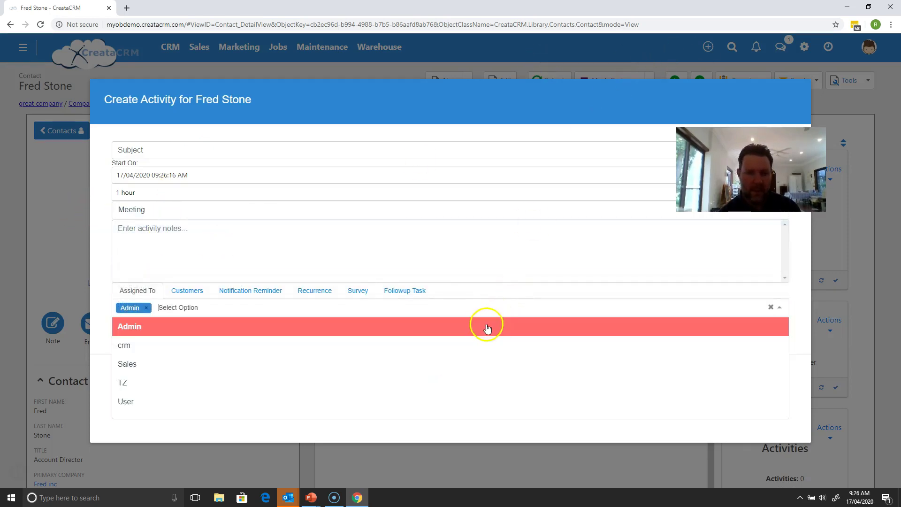
click(501, 192)
click(540, 121)
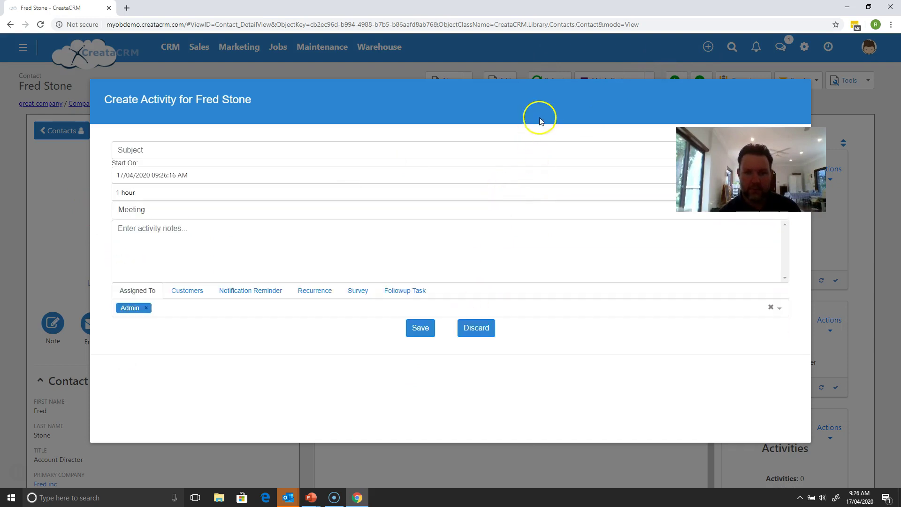
click(481, 328)
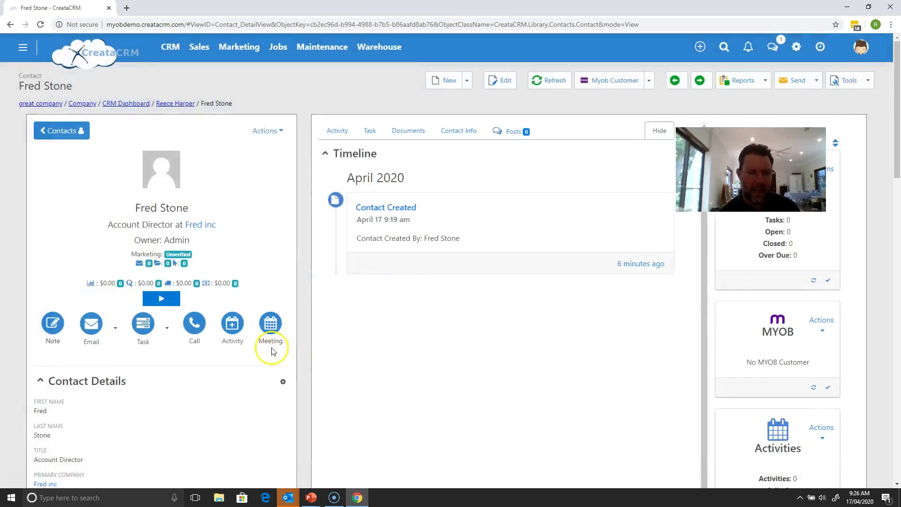
drag(895, 152, 896, 214)
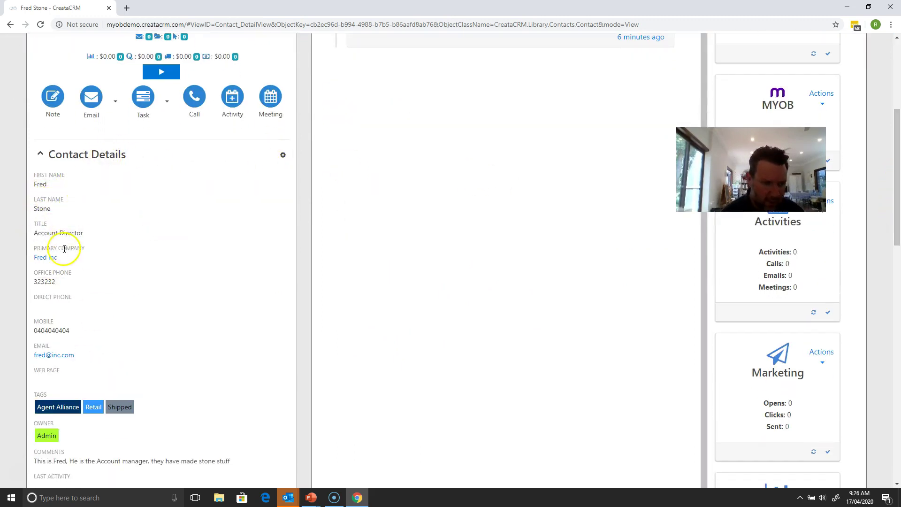
Step: Edit the Direct Phone field and save its value
click(41, 308)
click(41, 305)
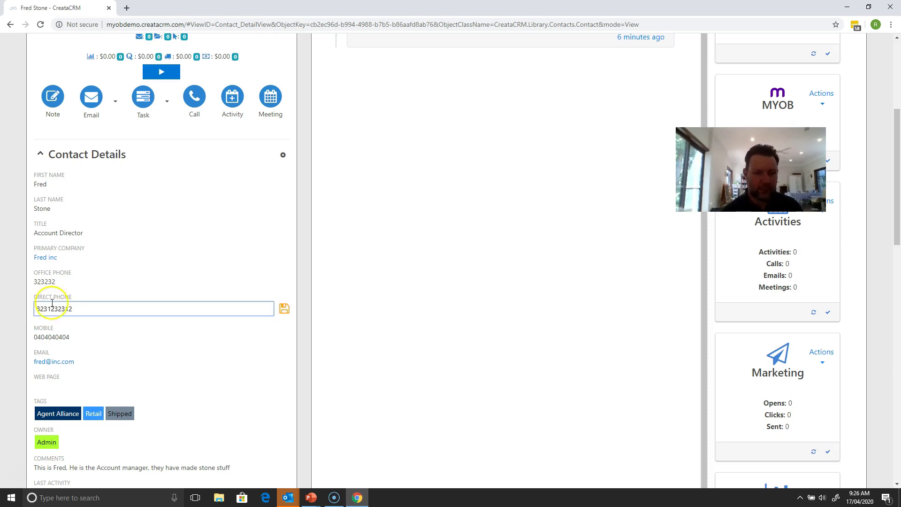
click(284, 308)
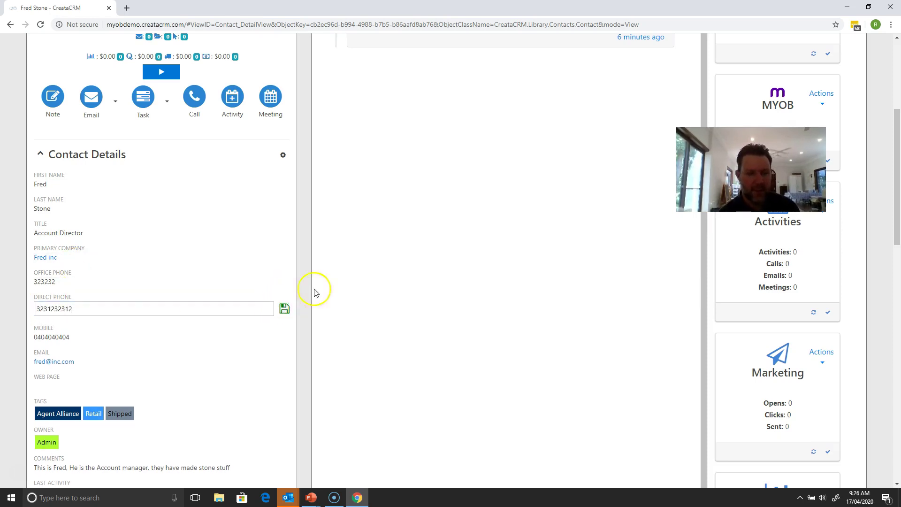
Step: Move Direct Phone to Hidden Fields in the Field Chooser and apply
click(289, 159)
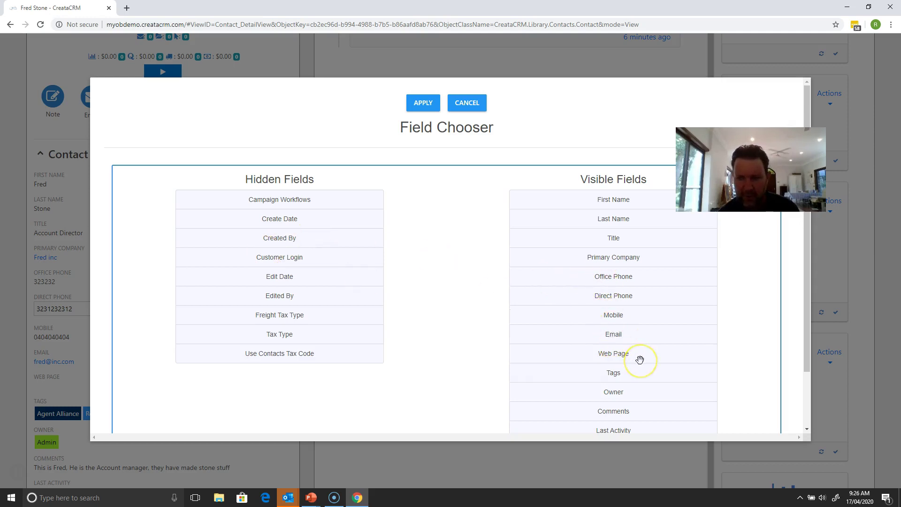
drag(614, 297, 278, 294)
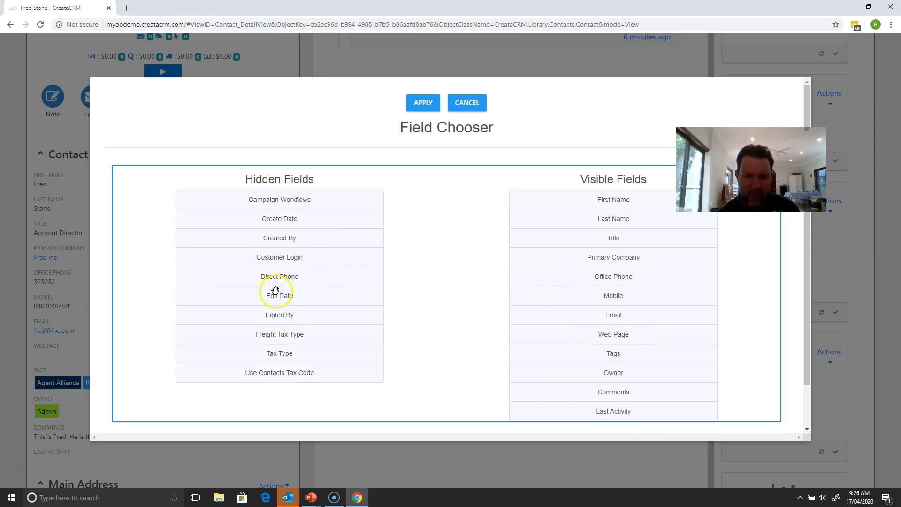
click(427, 97)
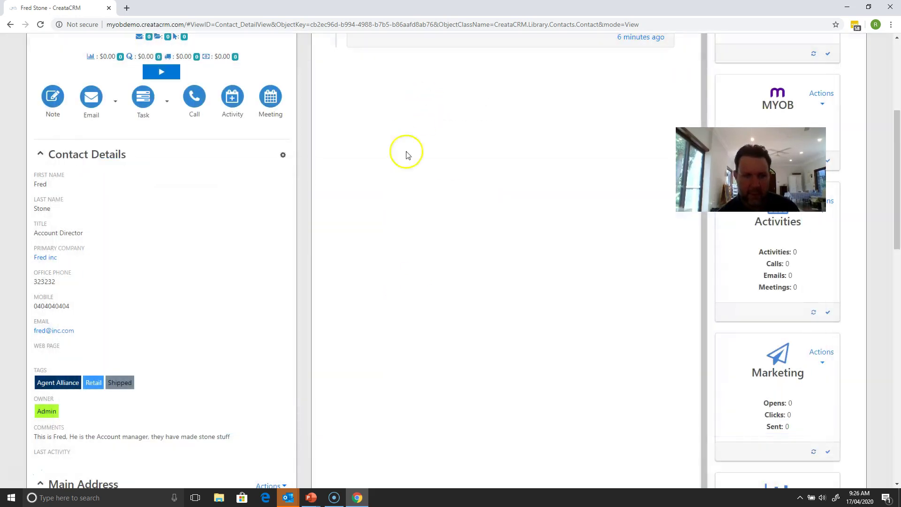
Step: Create a new 'Goodtag' tag on the contact and save the updated tags
drag(898, 195, 897, 246)
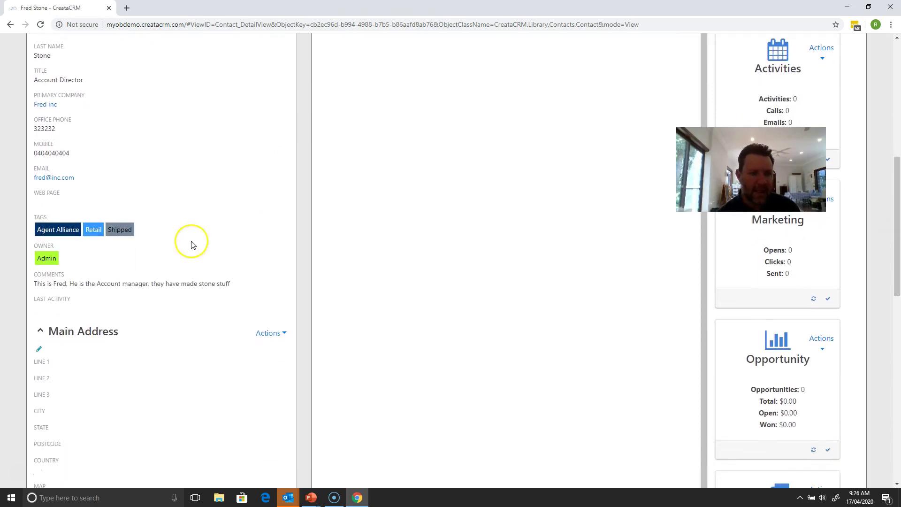
click(140, 227)
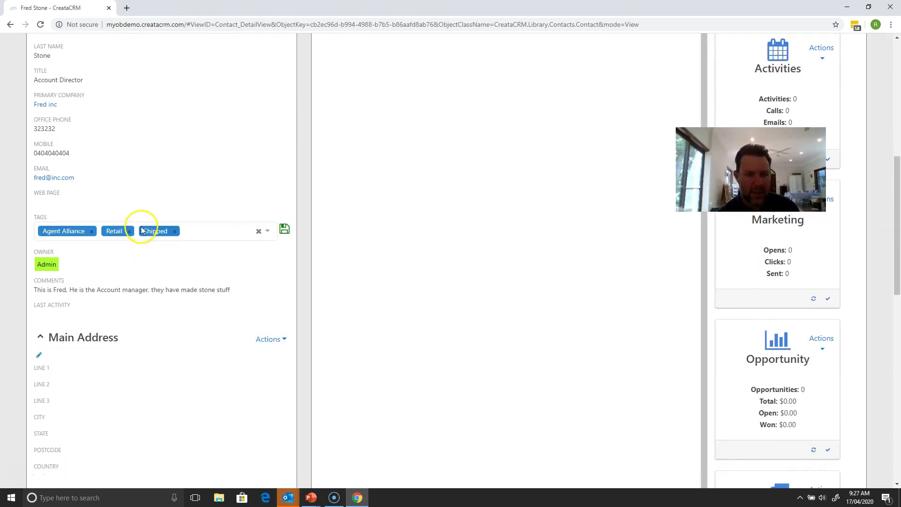
click(202, 236)
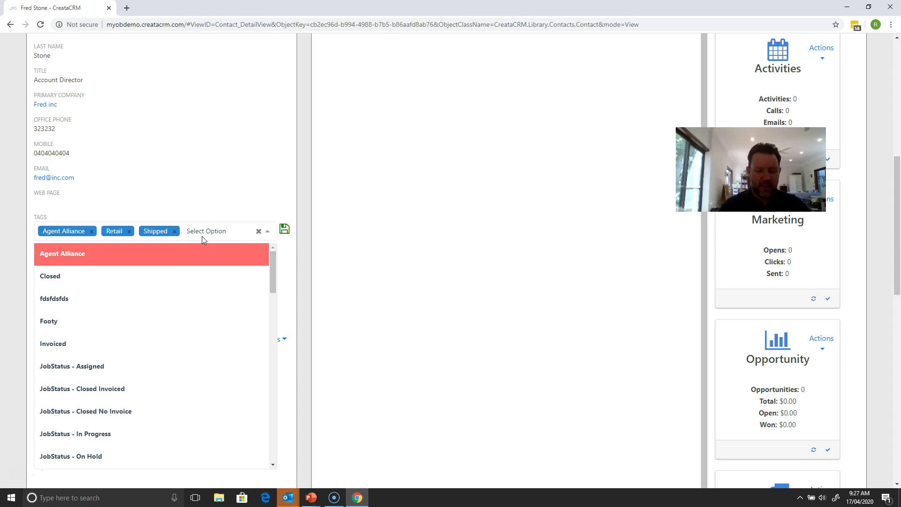
text(Goodtag)
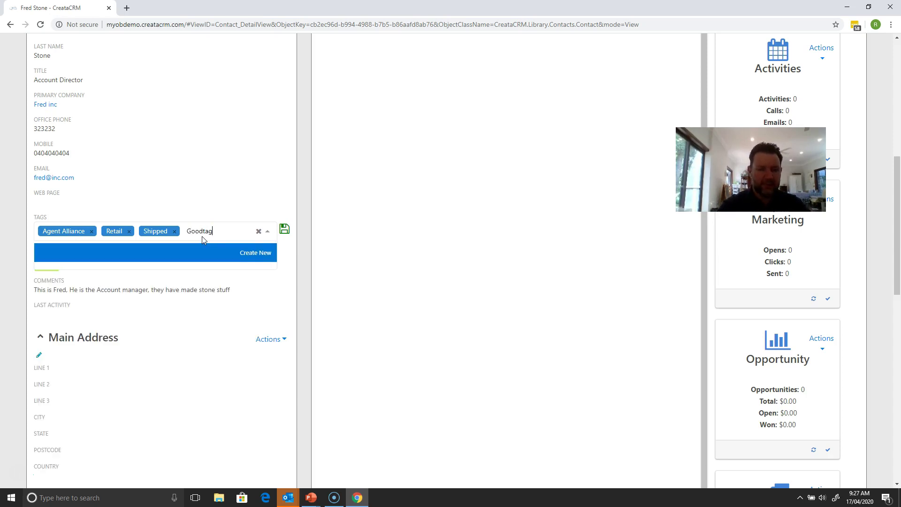
click(258, 258)
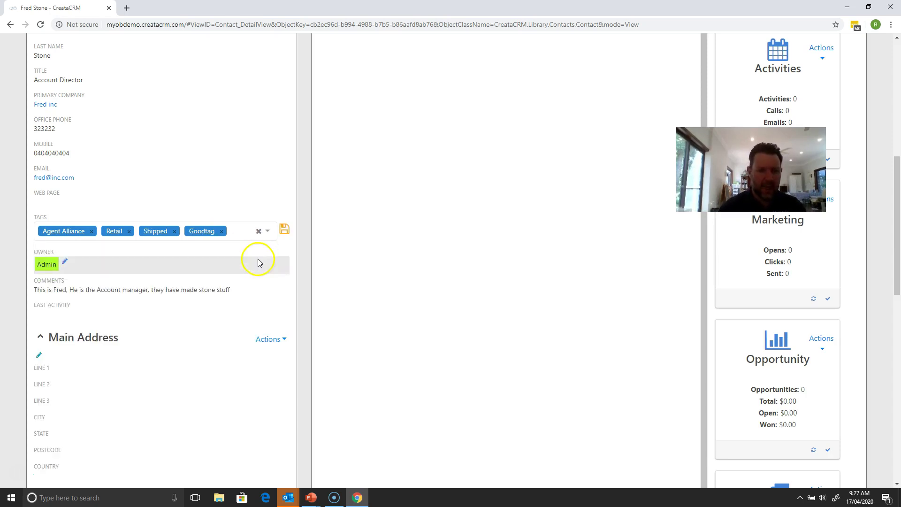
click(285, 232)
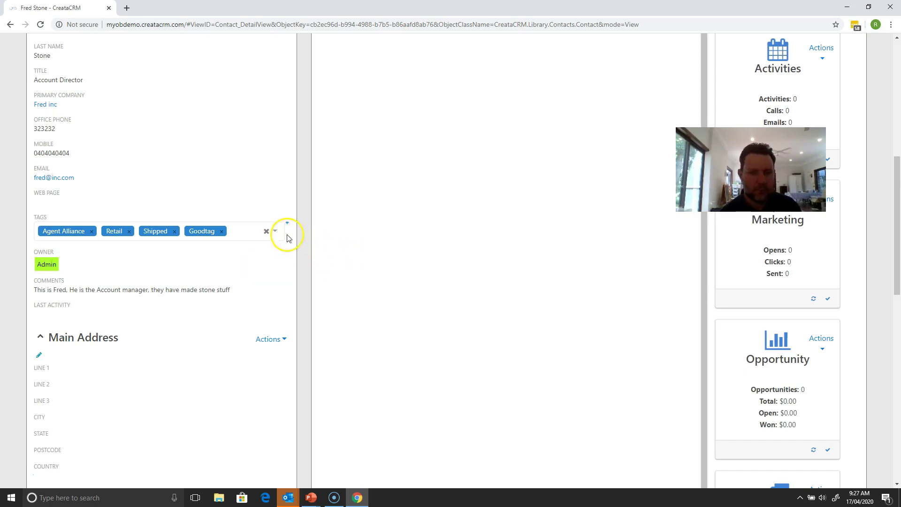
scroll(899, 197, up, 1)
scroll(899, 197, up, 1)
drag(898, 209, 894, 262)
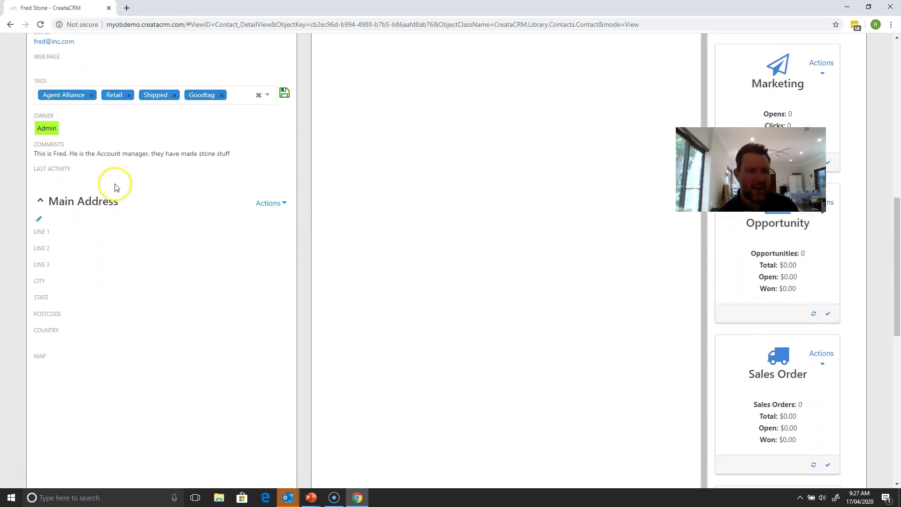
Step: Type the contact's street address into Main Address and pick the Natimuk VIC suggestion
click(39, 221)
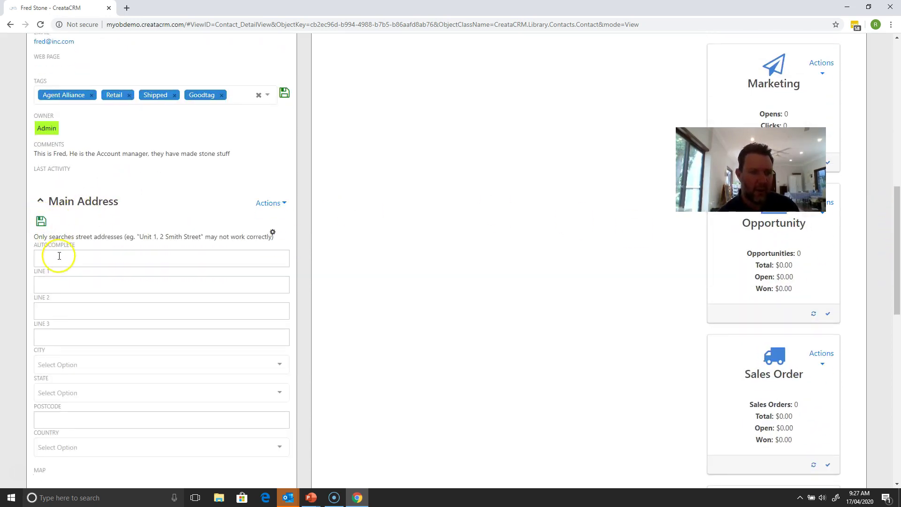
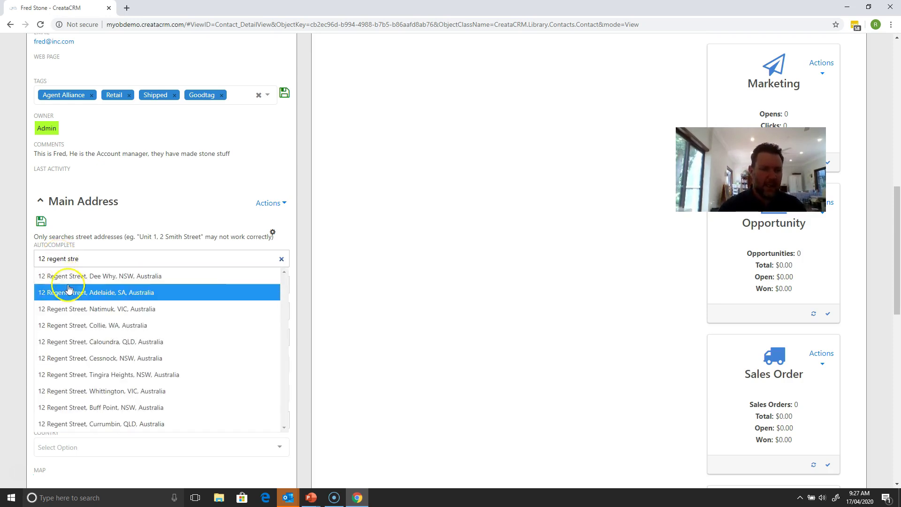
click(138, 317)
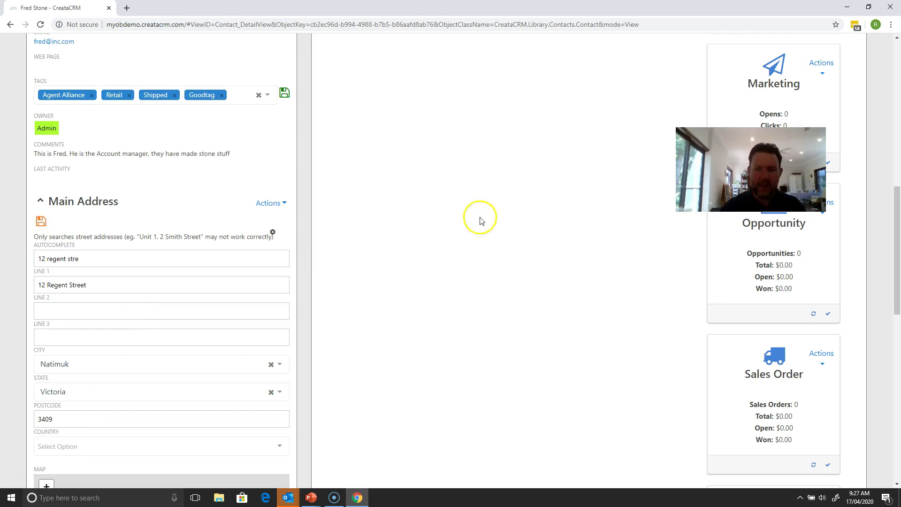
Step: Zoom the map out, reposition the address pin, and save the main address
drag(895, 225, 896, 297)
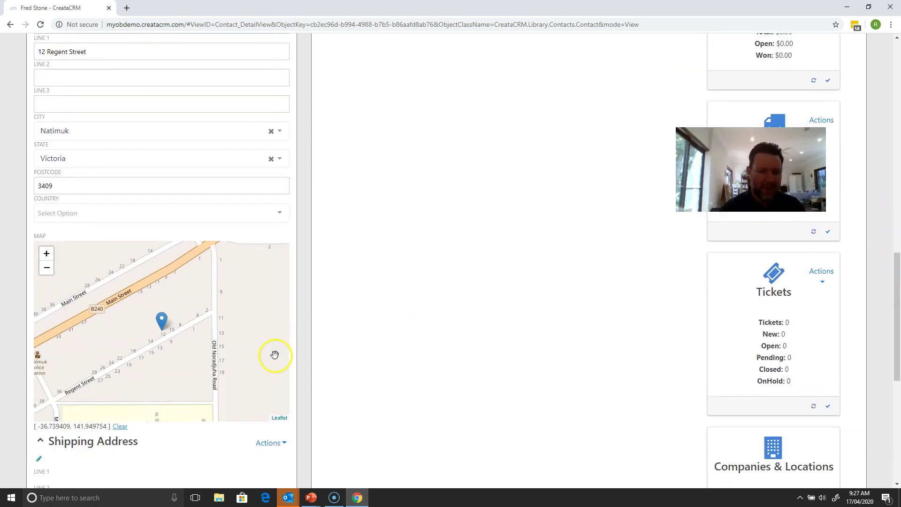
mouse_move(162, 324)
mouse_down()
mouse_move(174, 315)
mouse_move(106, 277)
mouse_move(122, 300)
mouse_up()
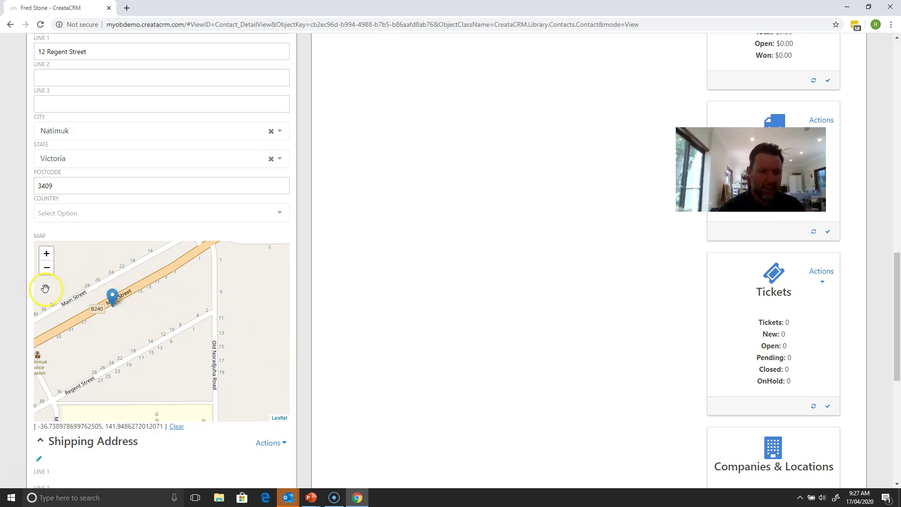
click(47, 267)
click(47, 268)
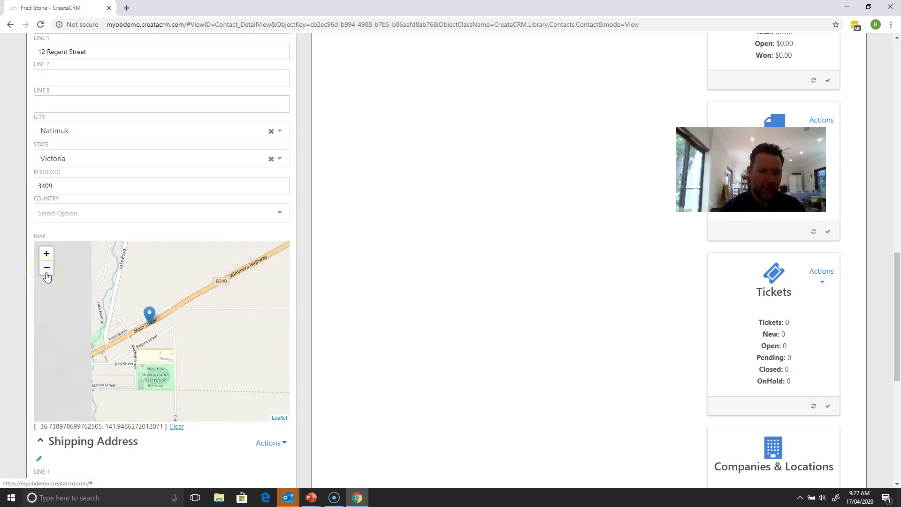
click(46, 273)
drag(158, 315, 124, 277)
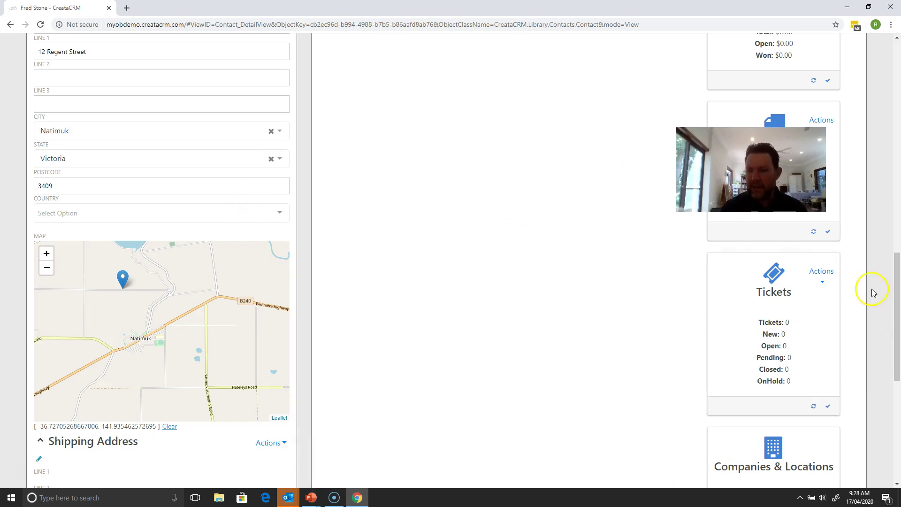
drag(894, 295, 896, 277)
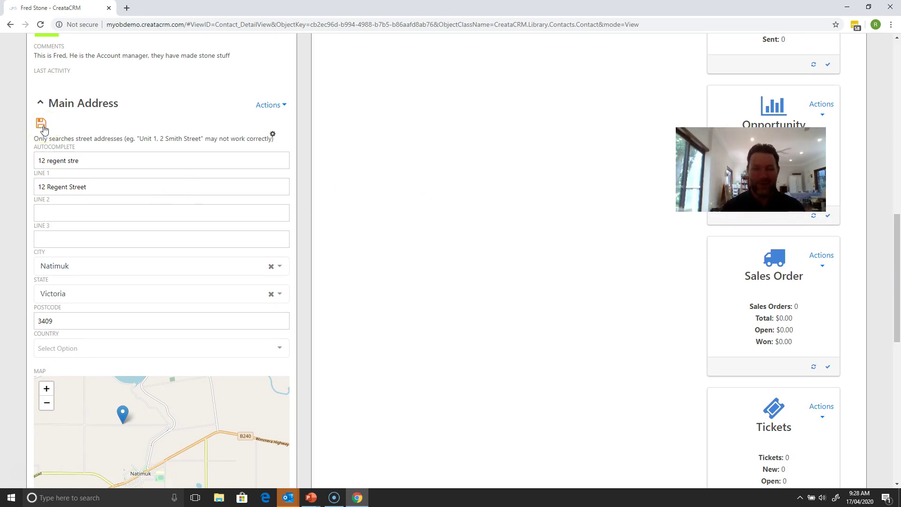
click(43, 129)
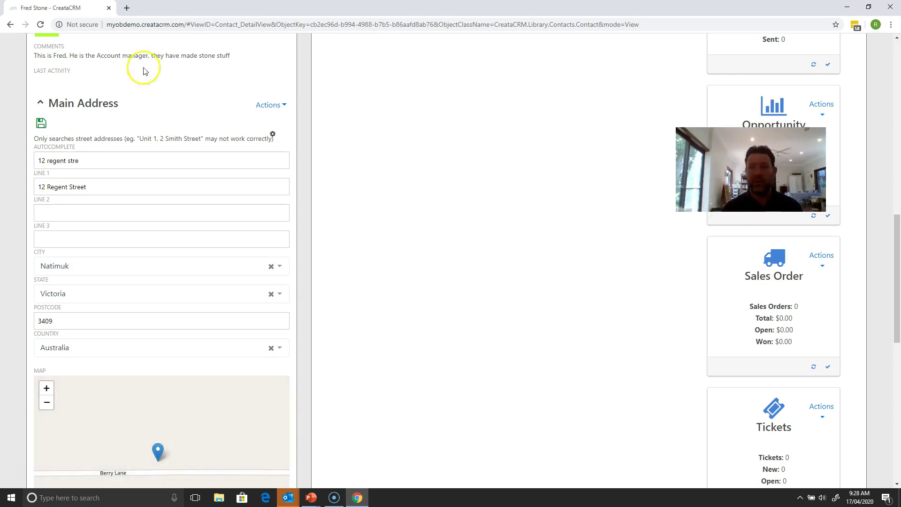
drag(897, 236, 882, 18)
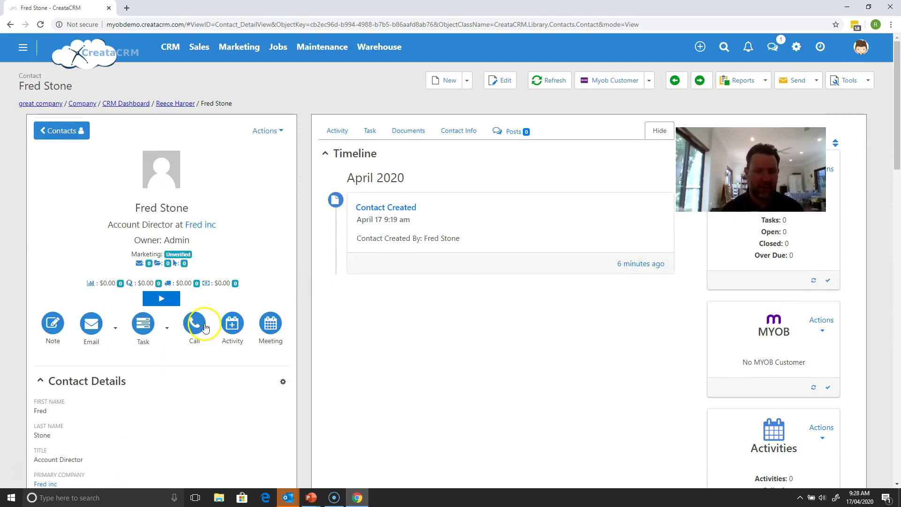
Step: Start adding a colleague for the contact and enter the first and last name
click(263, 137)
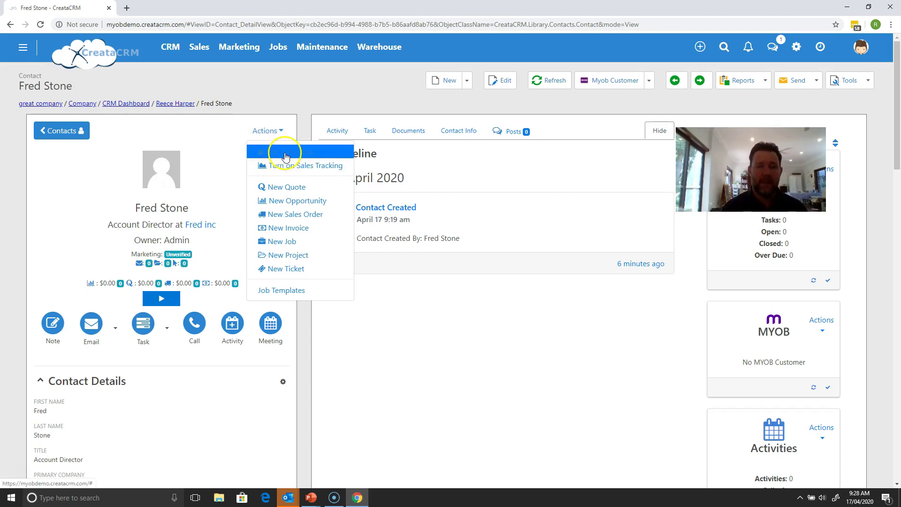
click(284, 153)
click(150, 154)
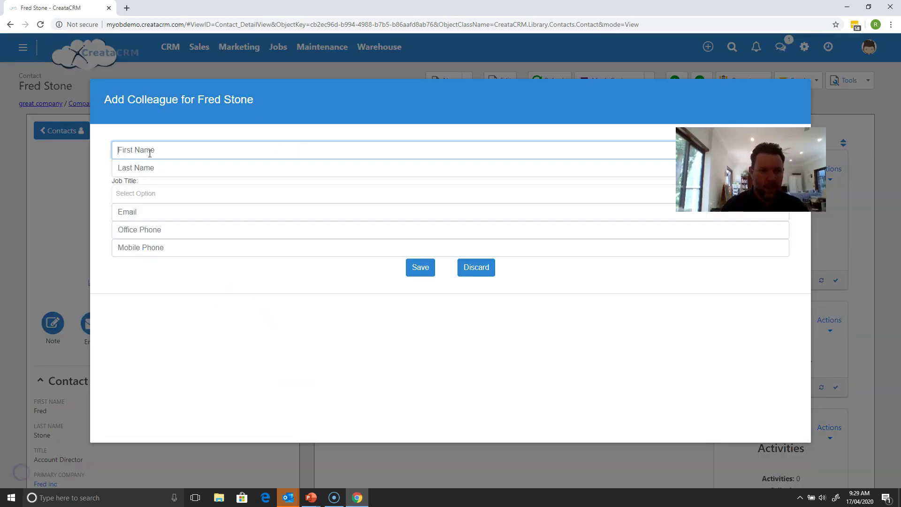
text(Barney)
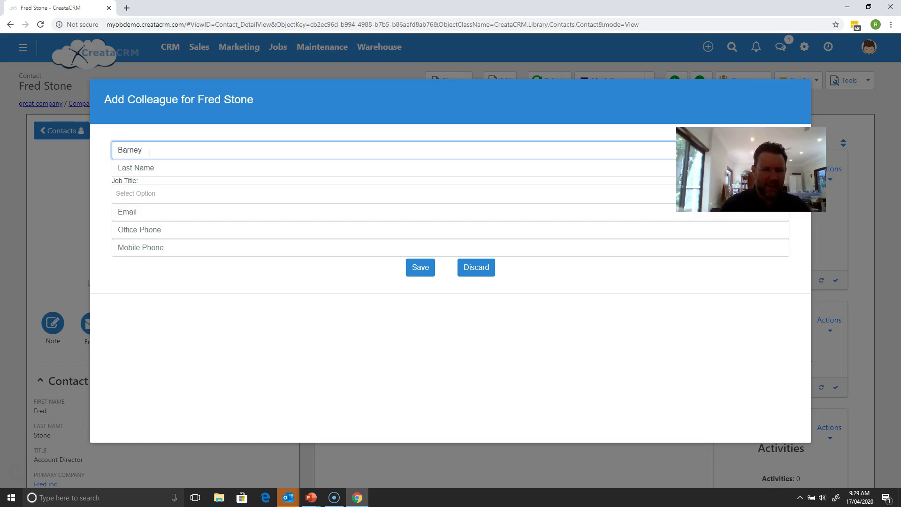
key(Tab)
text(R)
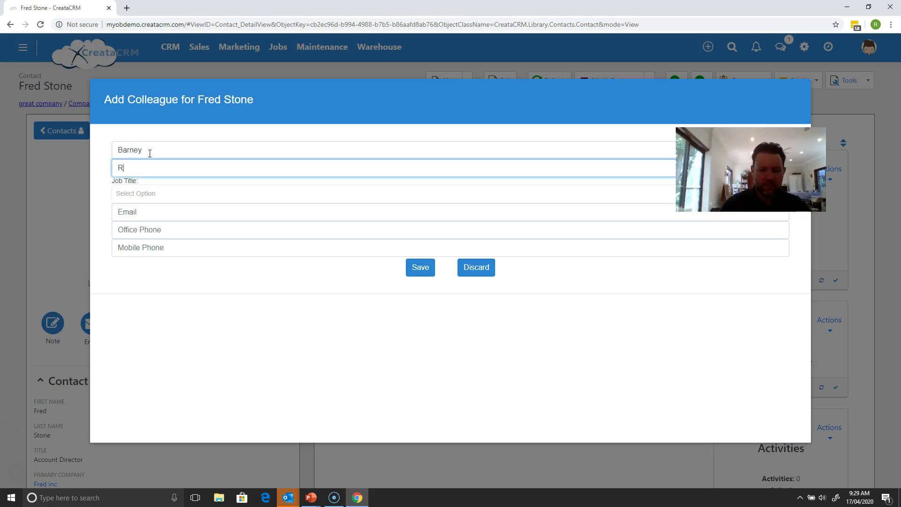
Step: Pick the colleague's job title, save the colleague, and return to the Fred inc company record
key(Tab)
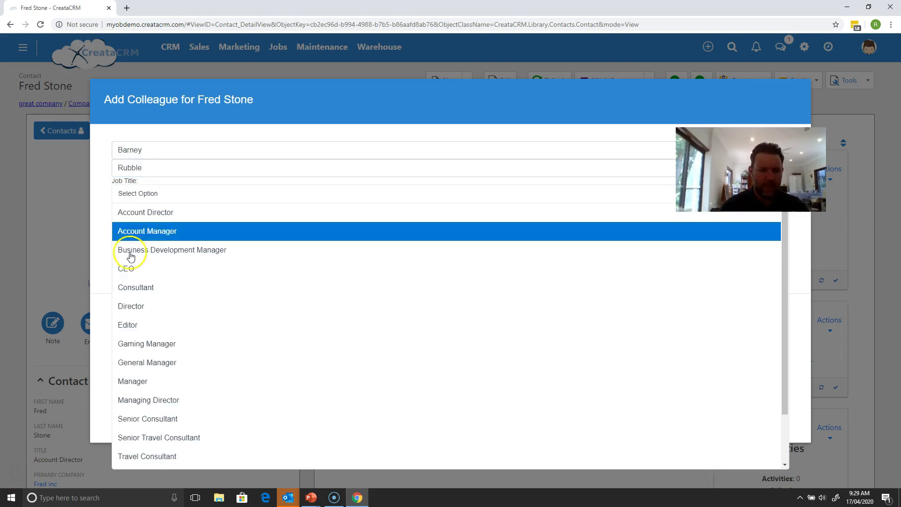
click(158, 313)
click(167, 230)
click(417, 268)
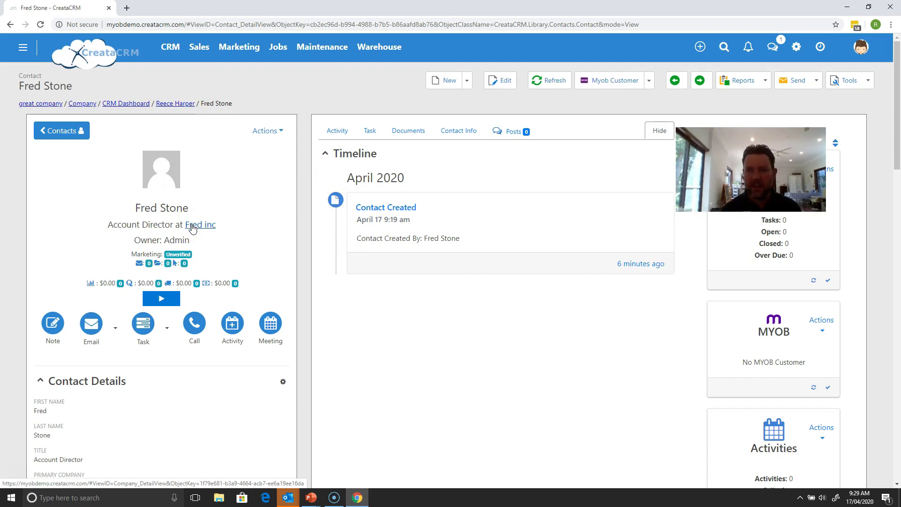
click(192, 227)
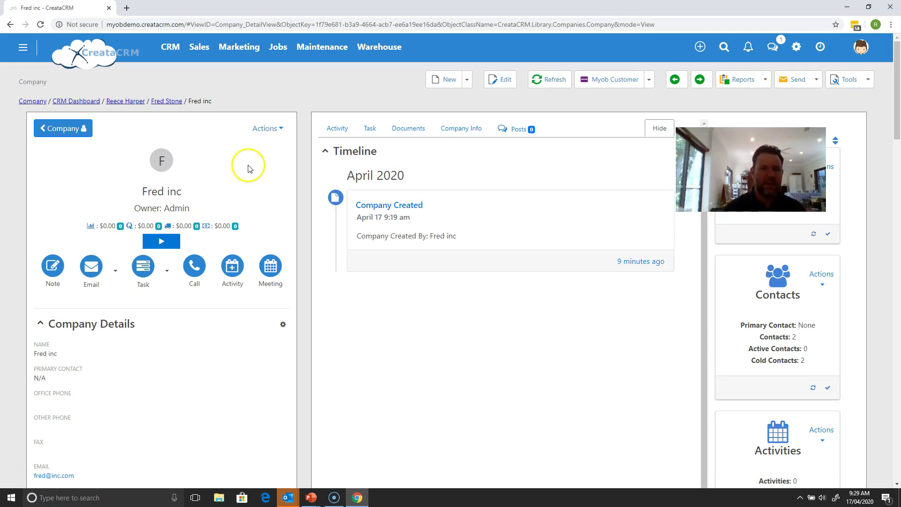
click(266, 130)
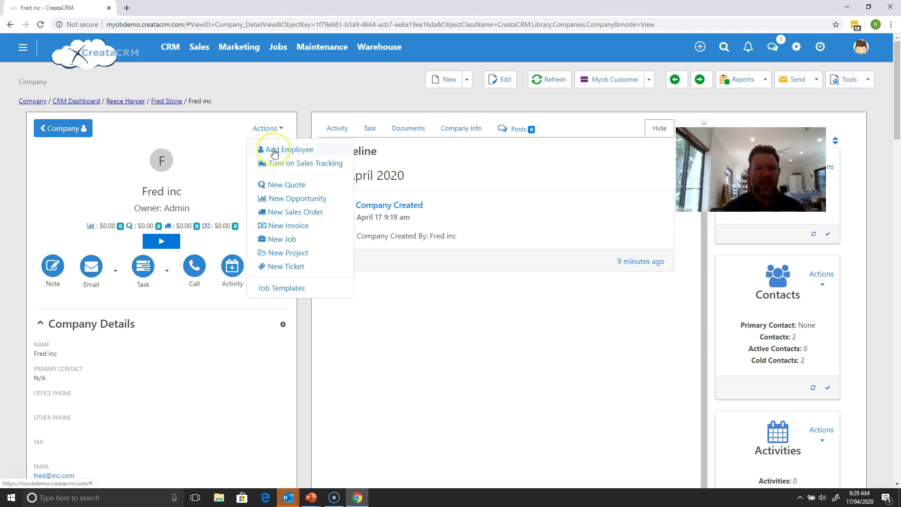
click(221, 136)
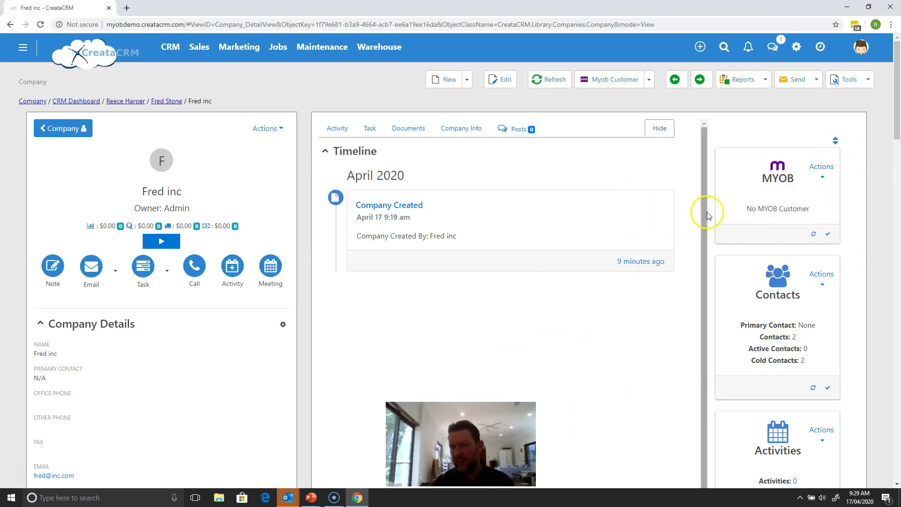
drag(708, 216, 709, 157)
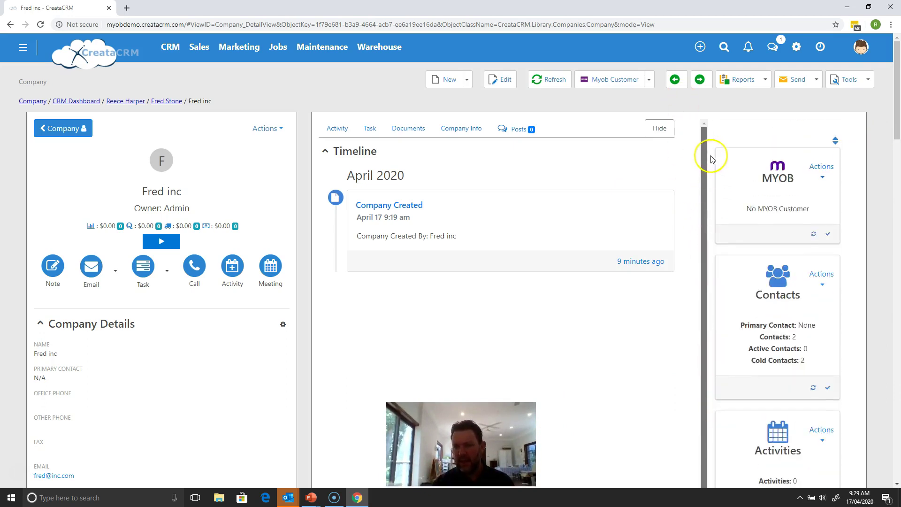
click(788, 291)
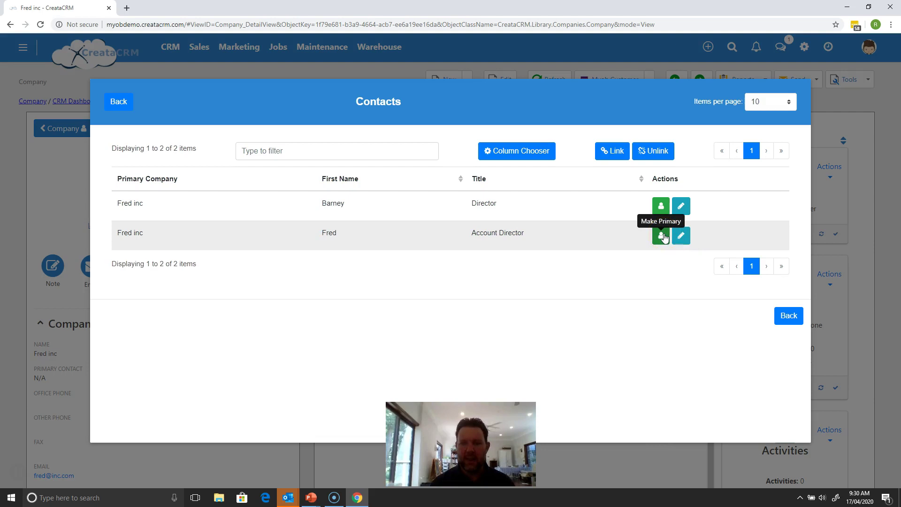
Step: Mark the Account Director contact as Fred inc's primary contact and recheck the contacts list
click(662, 236)
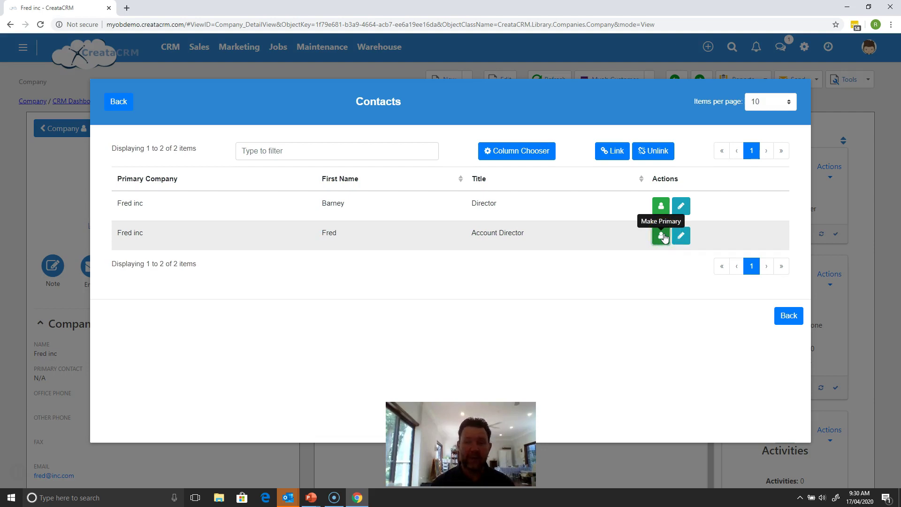
click(785, 315)
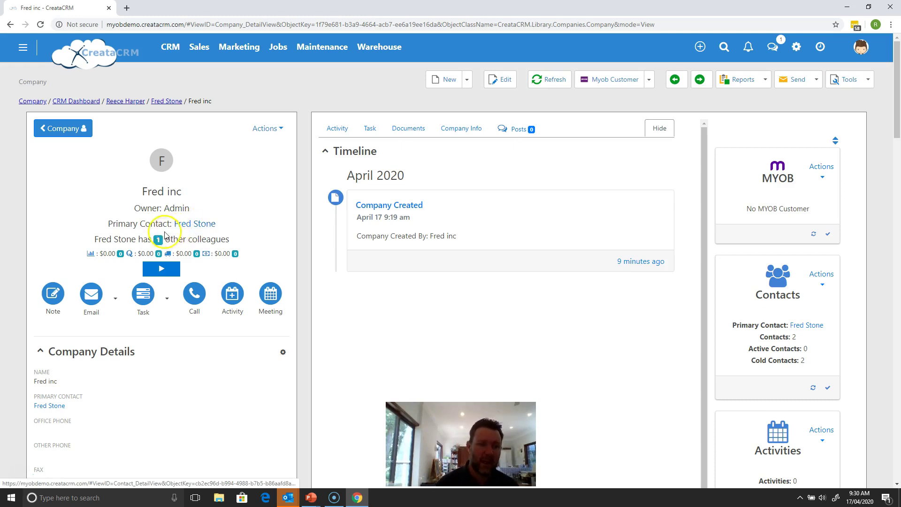
click(158, 240)
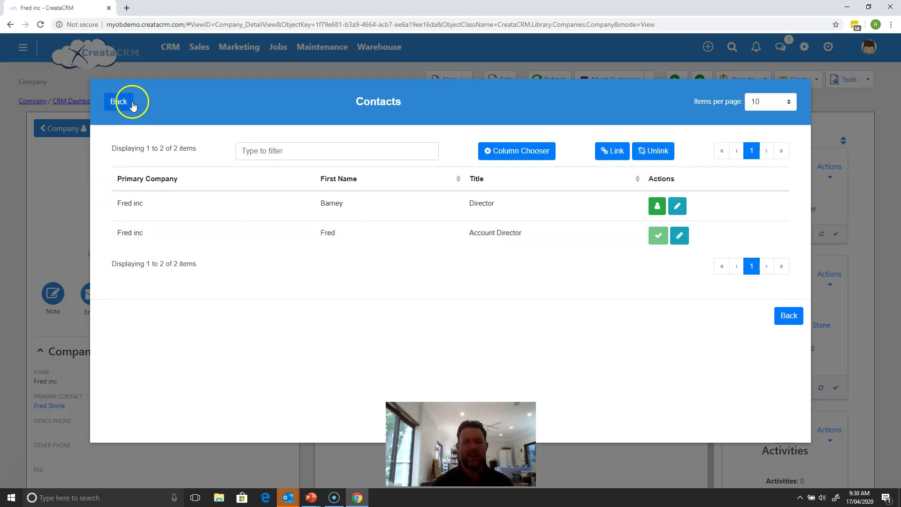
click(118, 102)
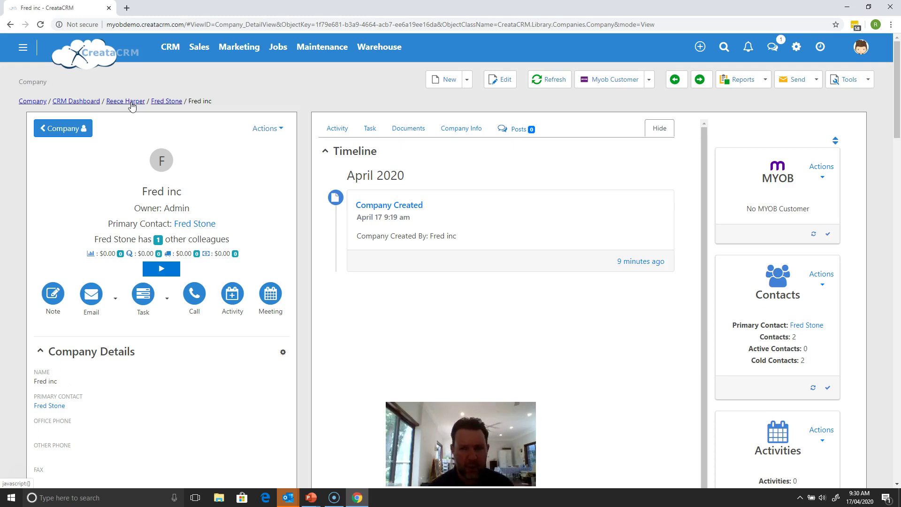
Step: Look through the Activity, Task and Documents tabs on the company page
click(339, 130)
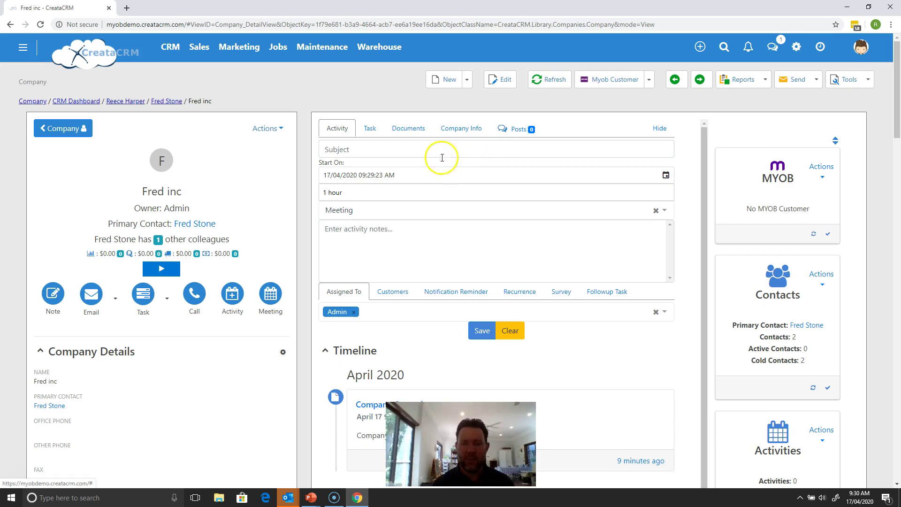
click(369, 128)
click(403, 128)
Step: Show Company Info and advance the summary cards to Total Sales and Last Sale Date
click(465, 137)
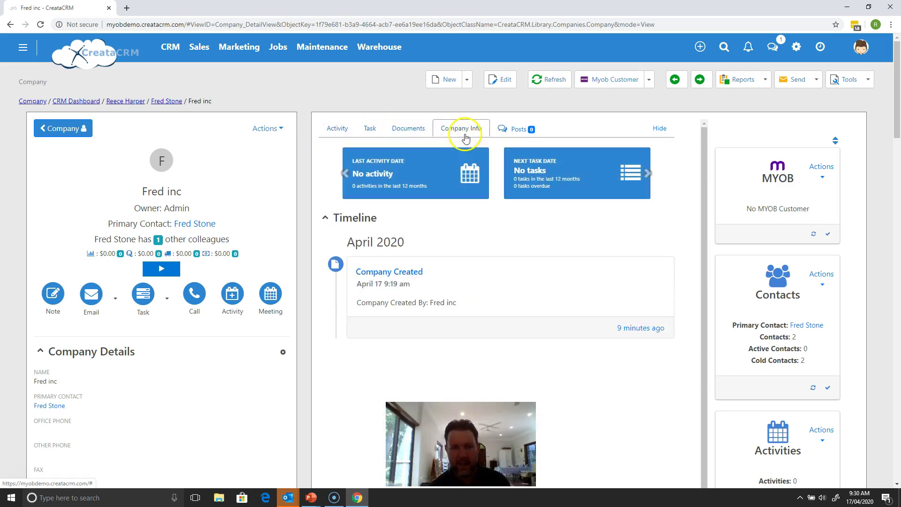
click(647, 175)
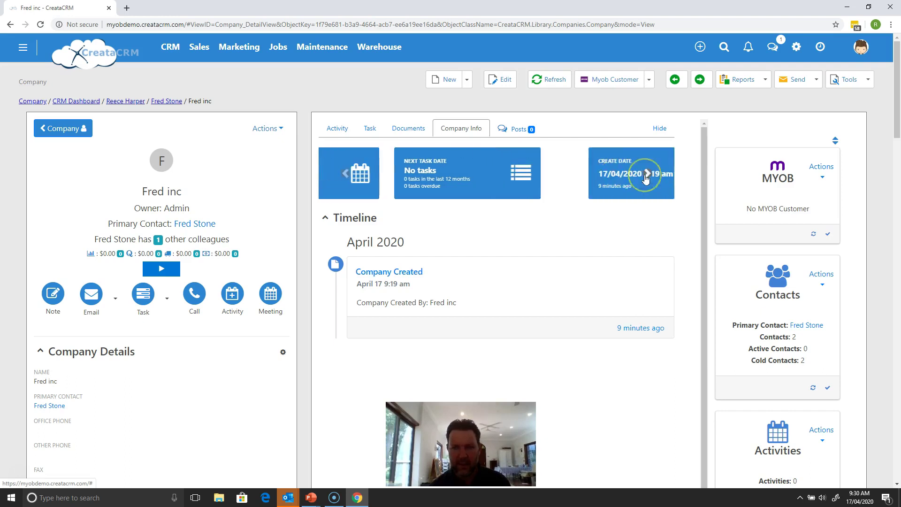
click(647, 178)
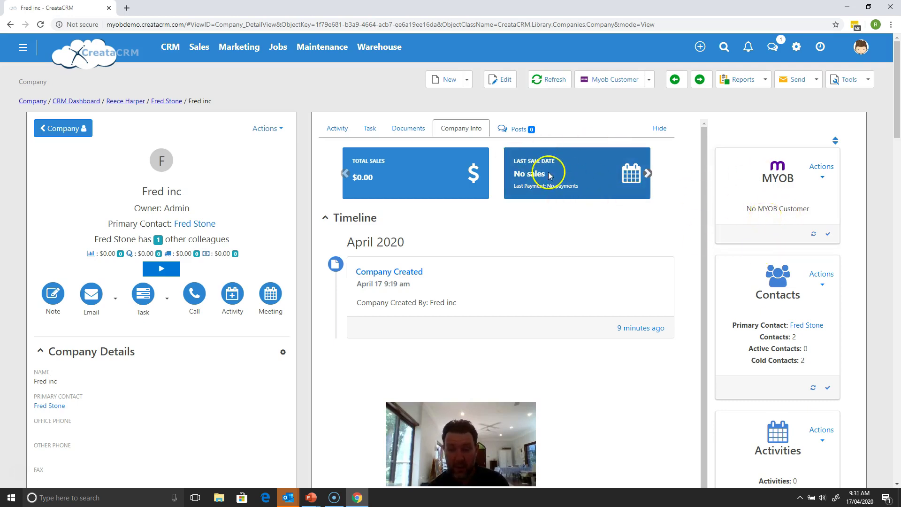
mouse_move(897, 106)
mouse_down()
mouse_move(894, 134)
mouse_move(892, 123)
mouse_up()
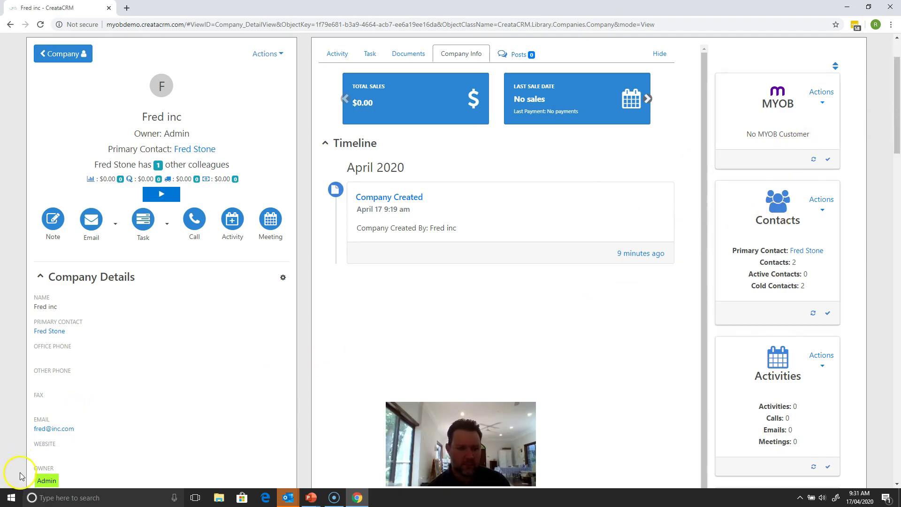
scroll(188, 423, up, 2)
mouse_move(894, 115)
mouse_down()
mouse_move(894, 146)
mouse_move(892, 106)
mouse_up()
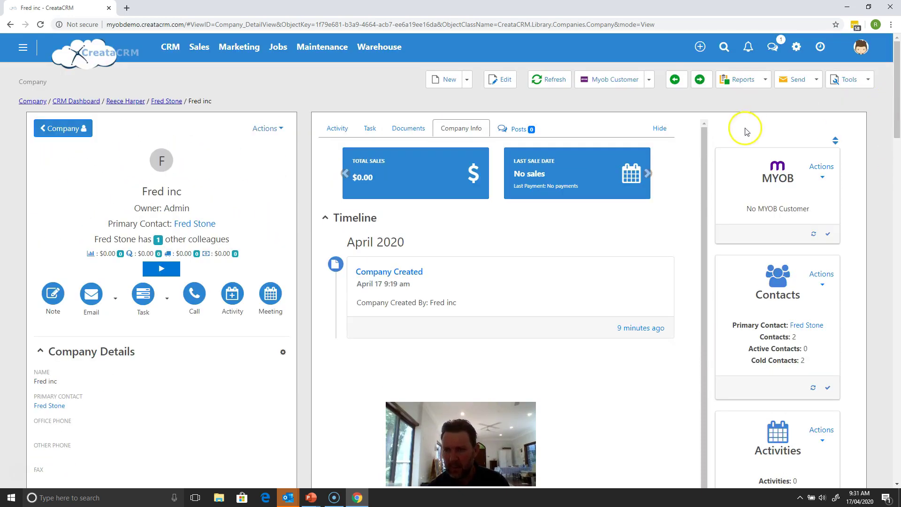
Step: Browse the Marketing and Jobs features in the top navigation
drag(700, 165, 767, 125)
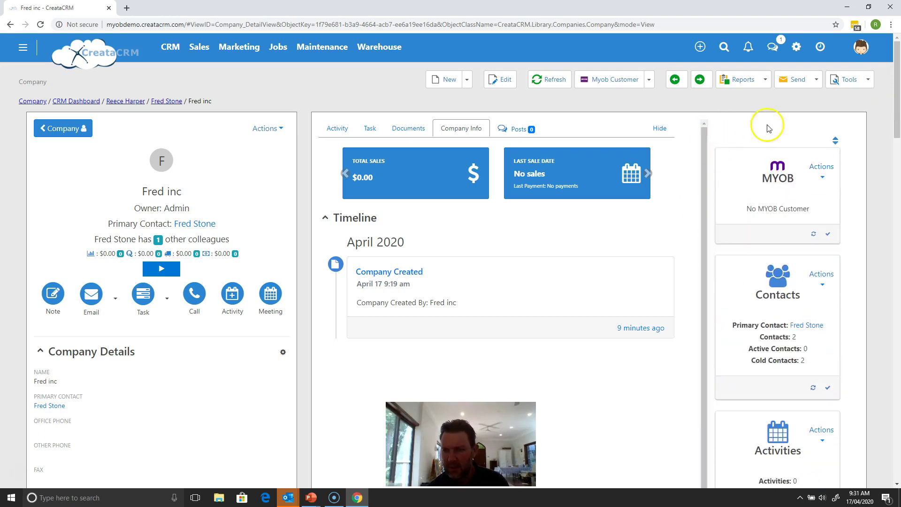
mouse_move(897, 131)
mouse_down()
mouse_move(887, 186)
mouse_move(891, 125)
mouse_up()
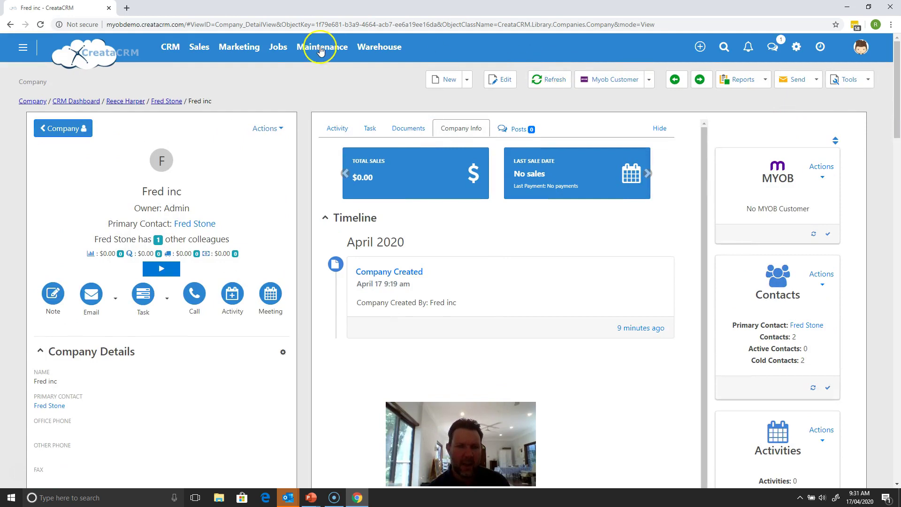
click(248, 50)
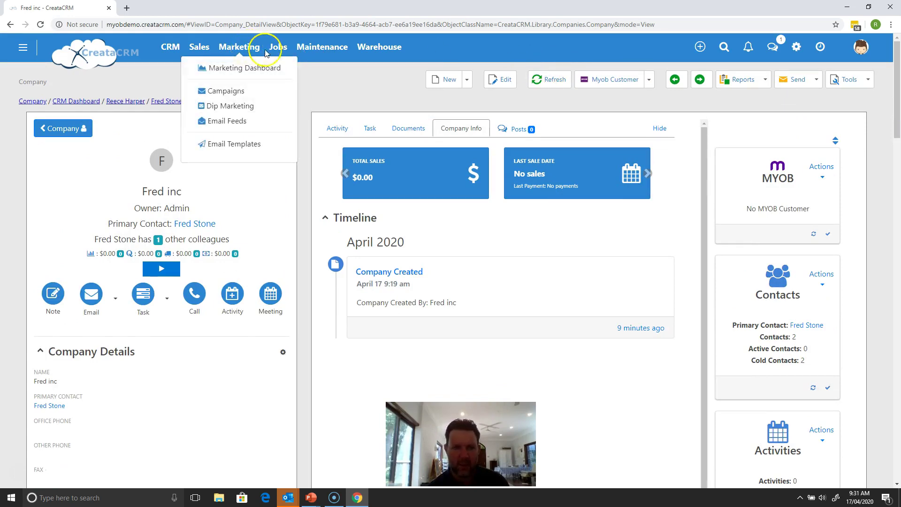
click(278, 47)
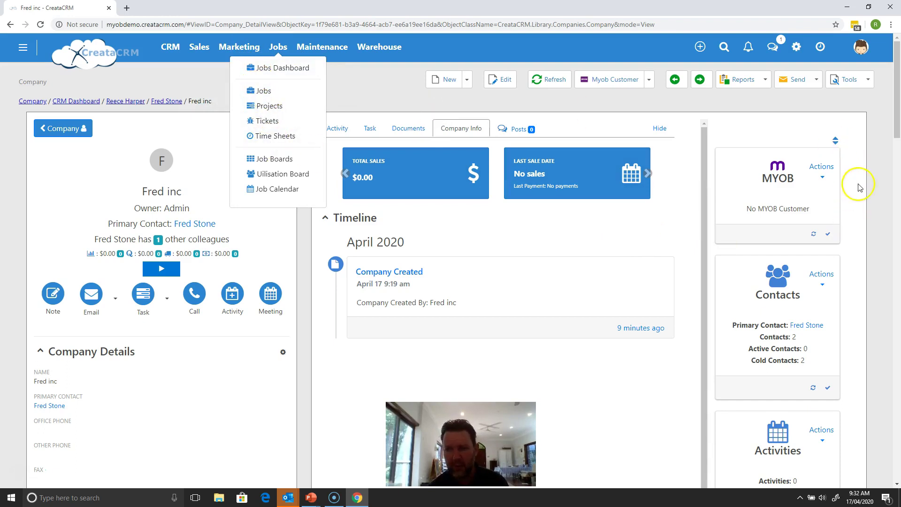
Step: Hide the Jobs & Projects and Marketing cards and save the card layout
click(836, 142)
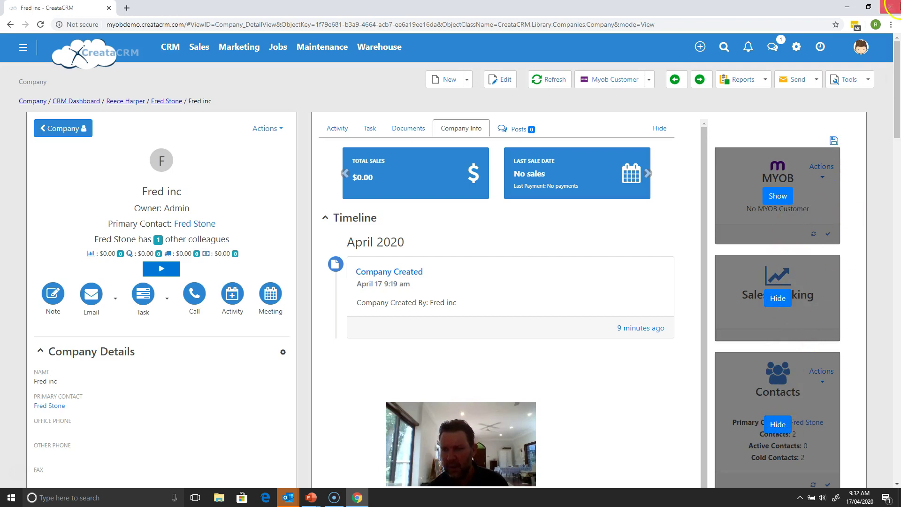
drag(898, 44, 879, 187)
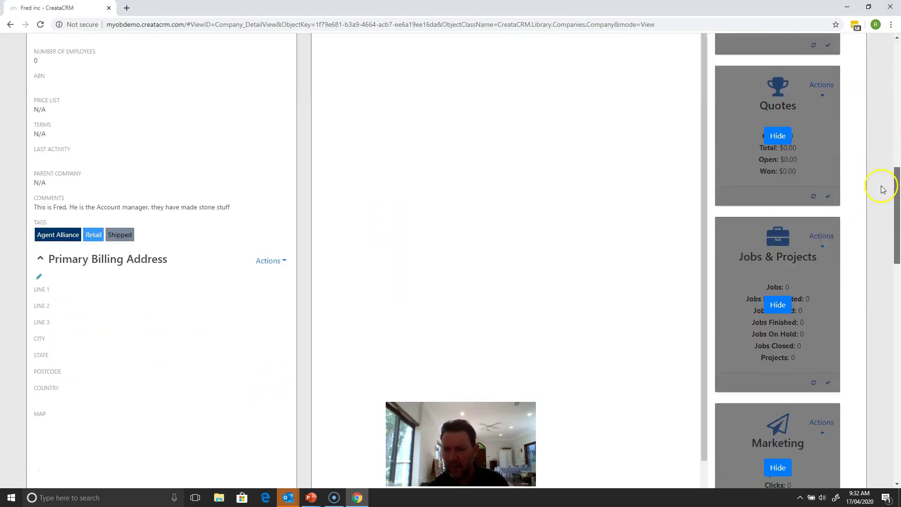
click(783, 305)
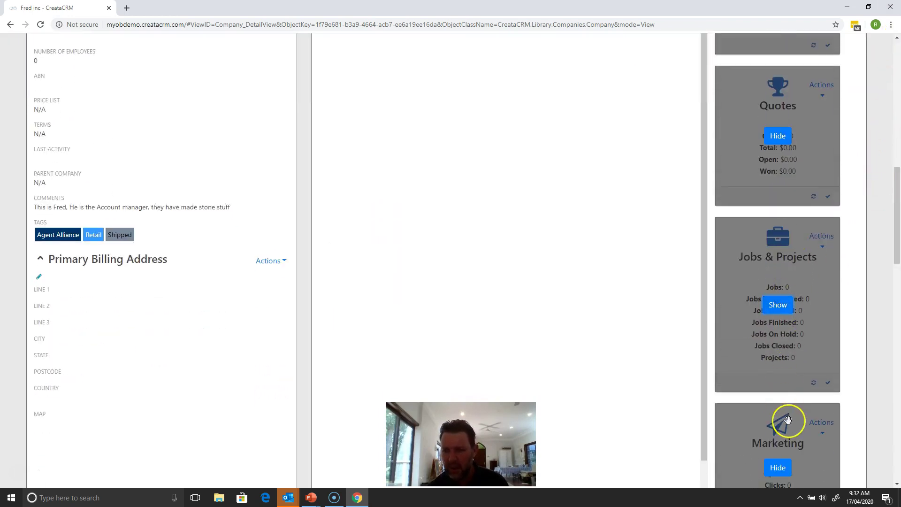
click(779, 468)
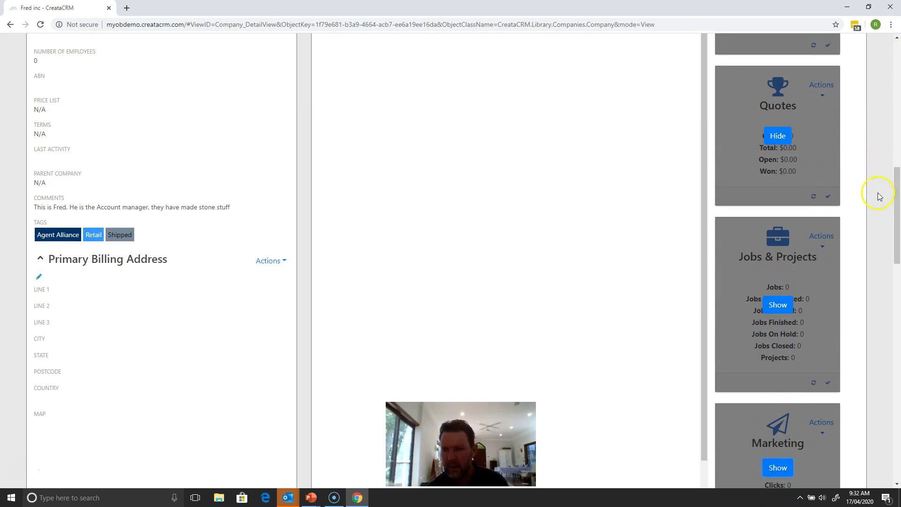
drag(895, 204, 873, 83)
click(835, 140)
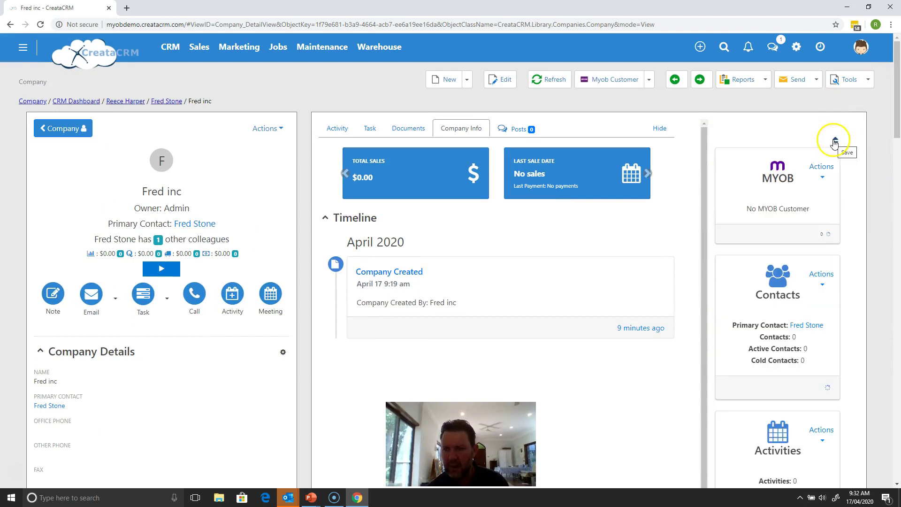
Step: Go to the Companies list from the CRM menu
drag(894, 119, 878, 87)
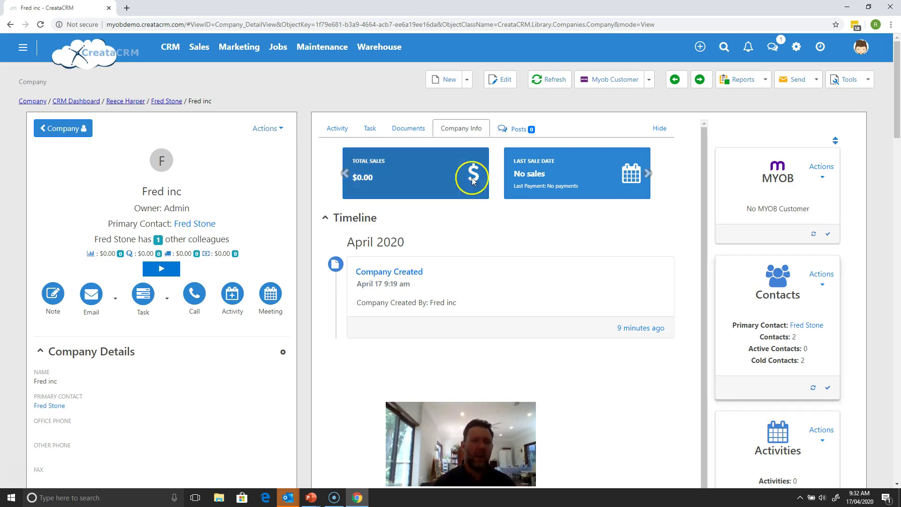
click(176, 49)
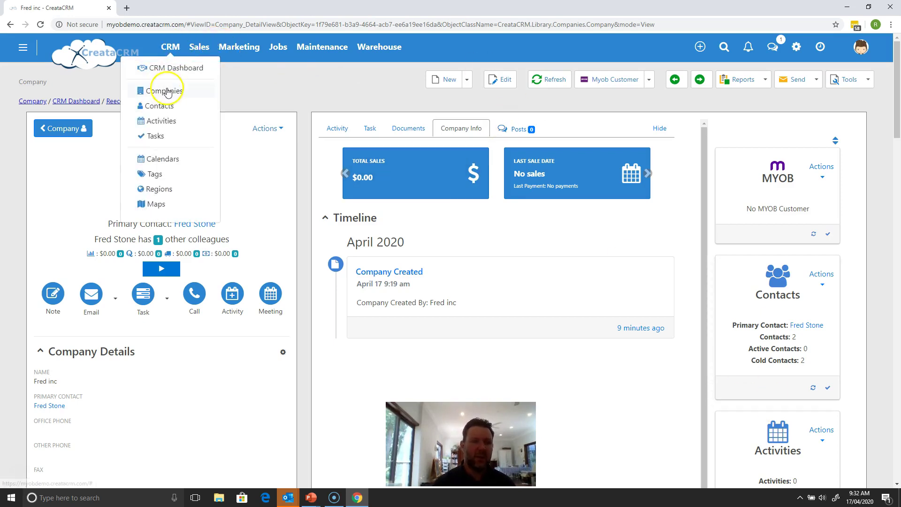
click(168, 91)
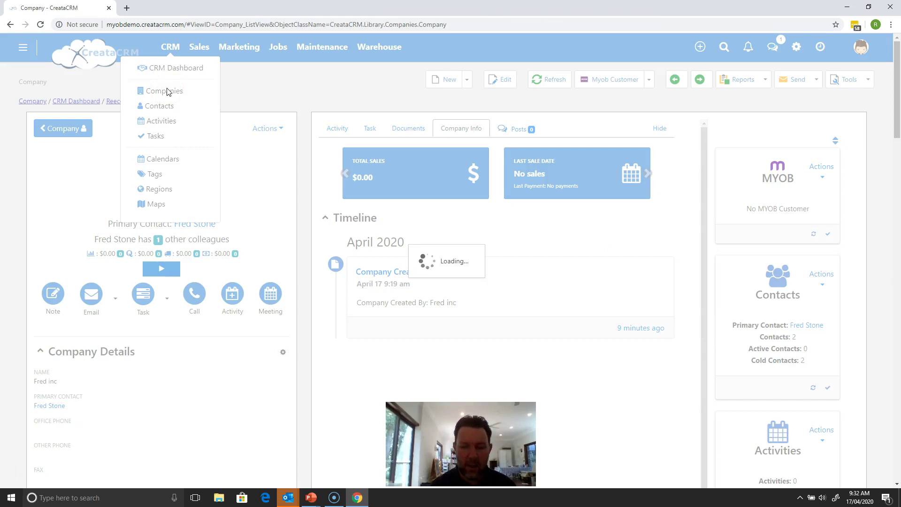